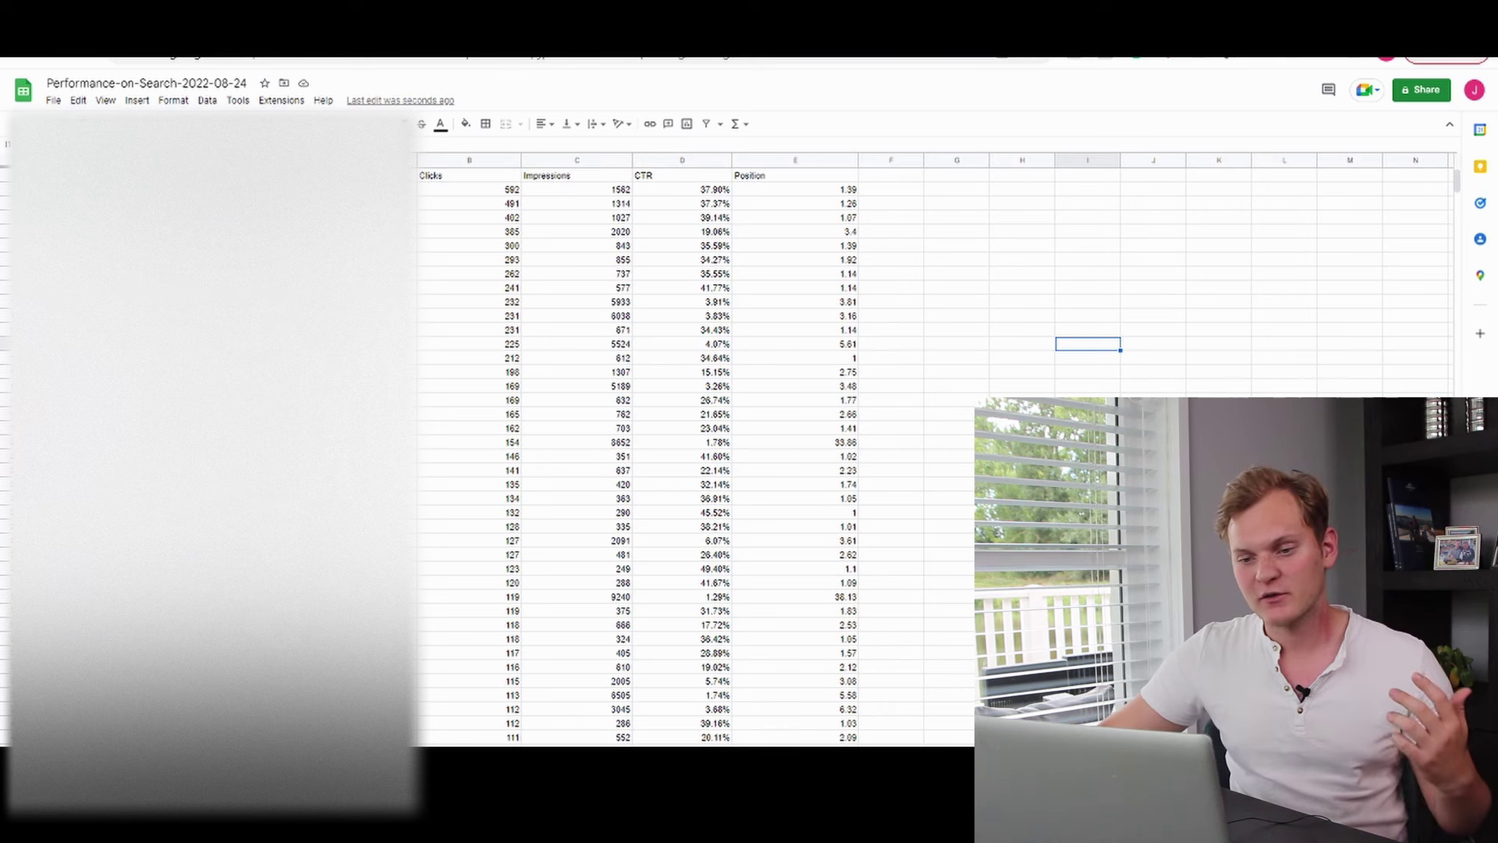
Examine the query, Clicks, Impressions, CTR and Position columns of the search performance export
{"action": "key", "text": "ctrl+Home"}
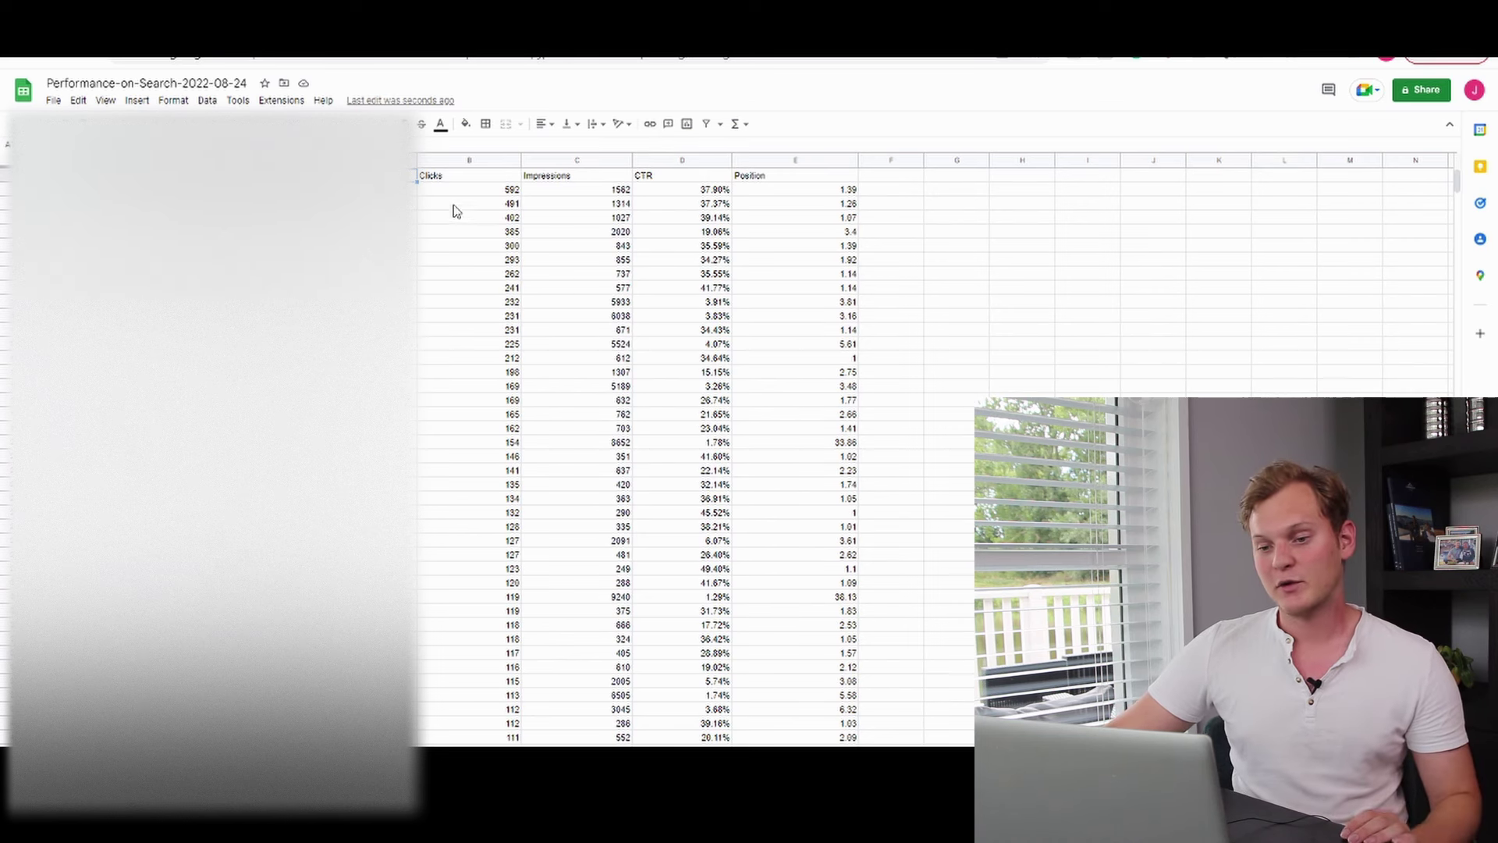
{"action": "left_click", "coordinate": [444, 177]}
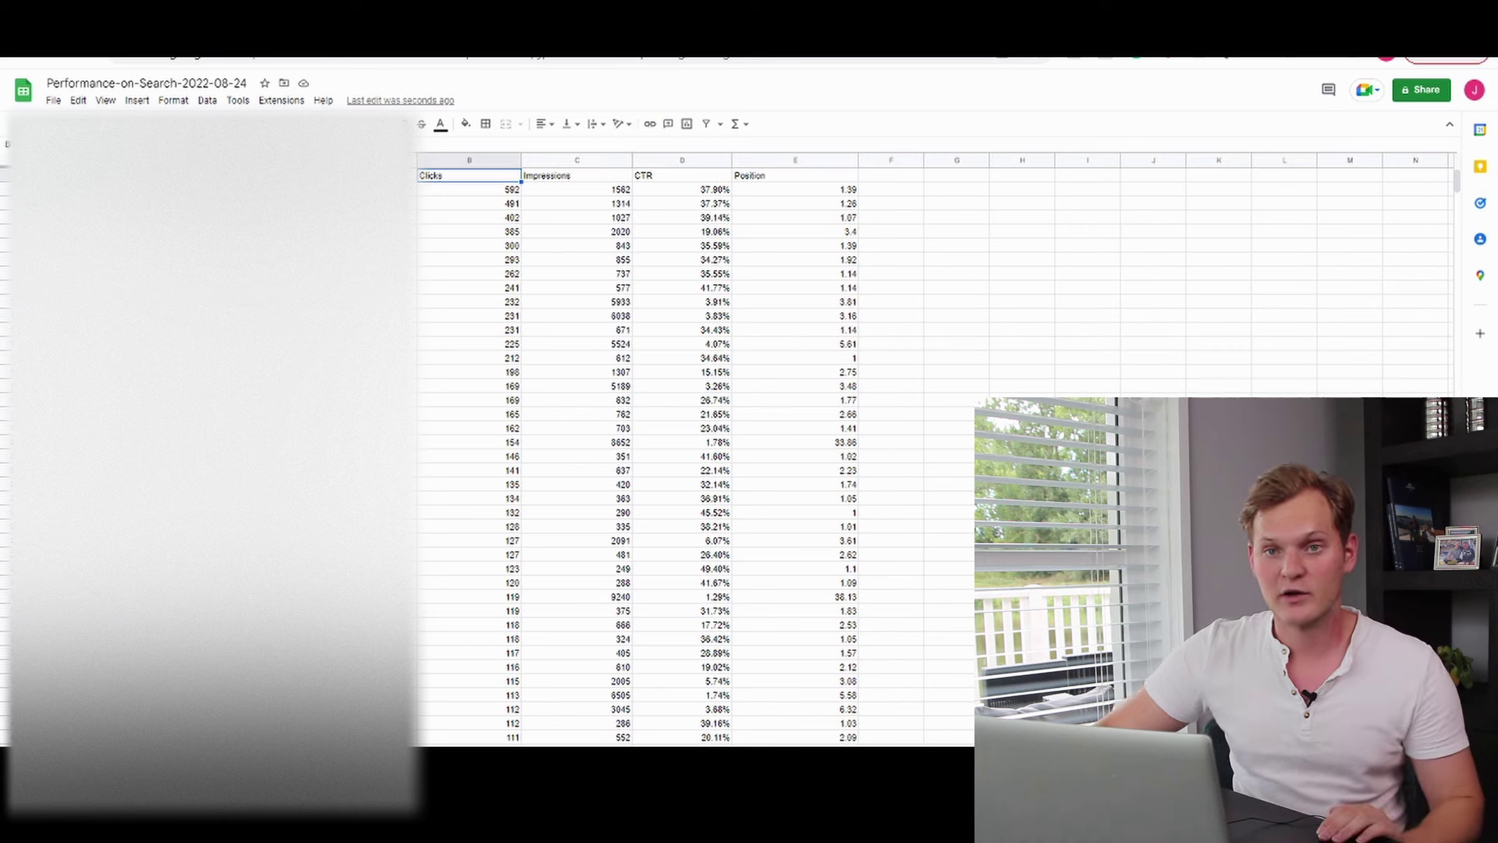
{"action": "left_click", "coordinate": [559, 180]}
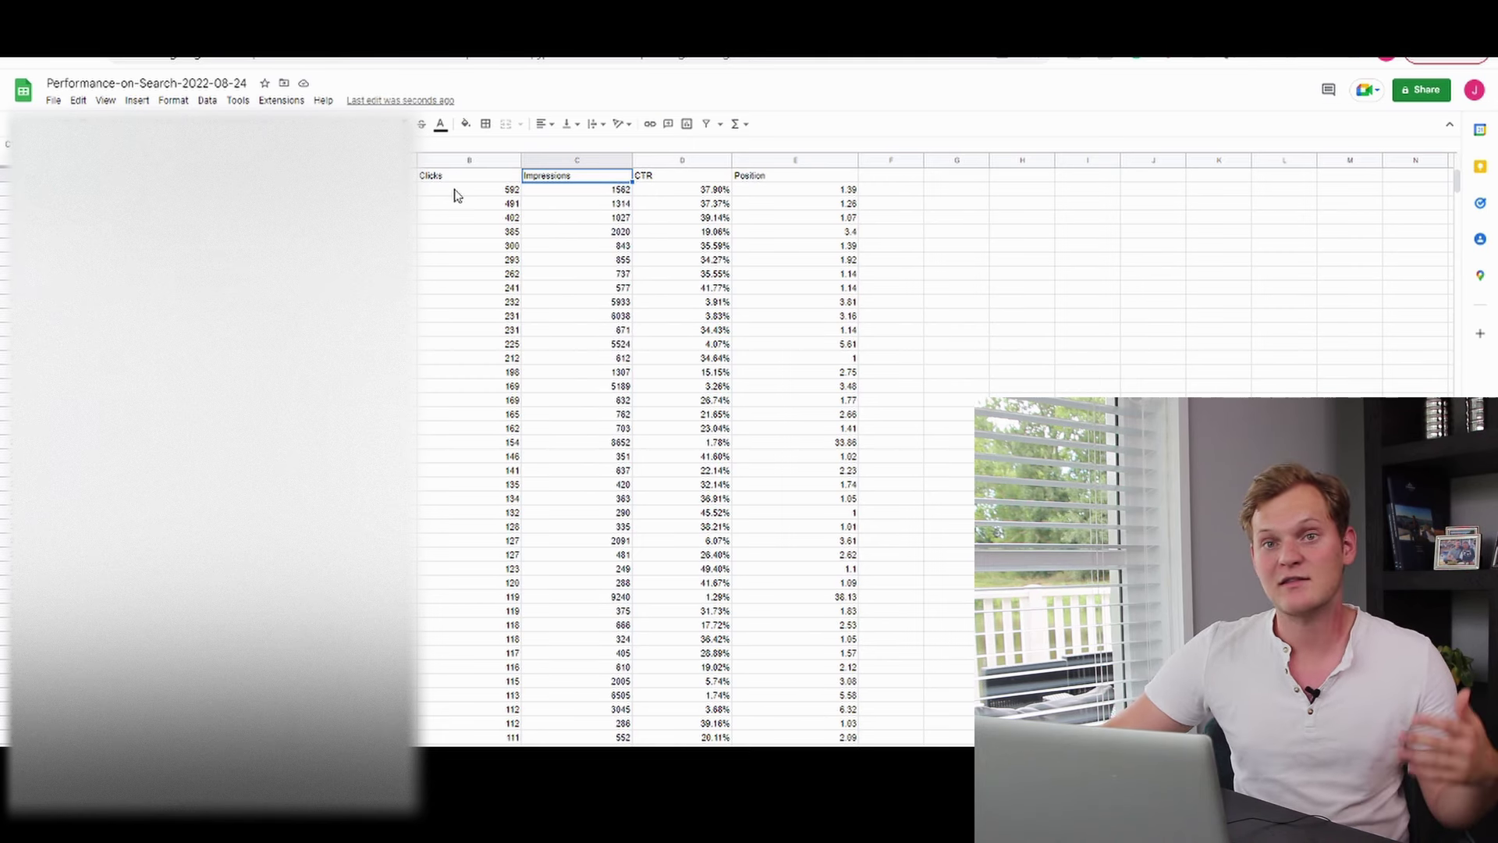
{"action": "left_click", "coordinate": [670, 181]}
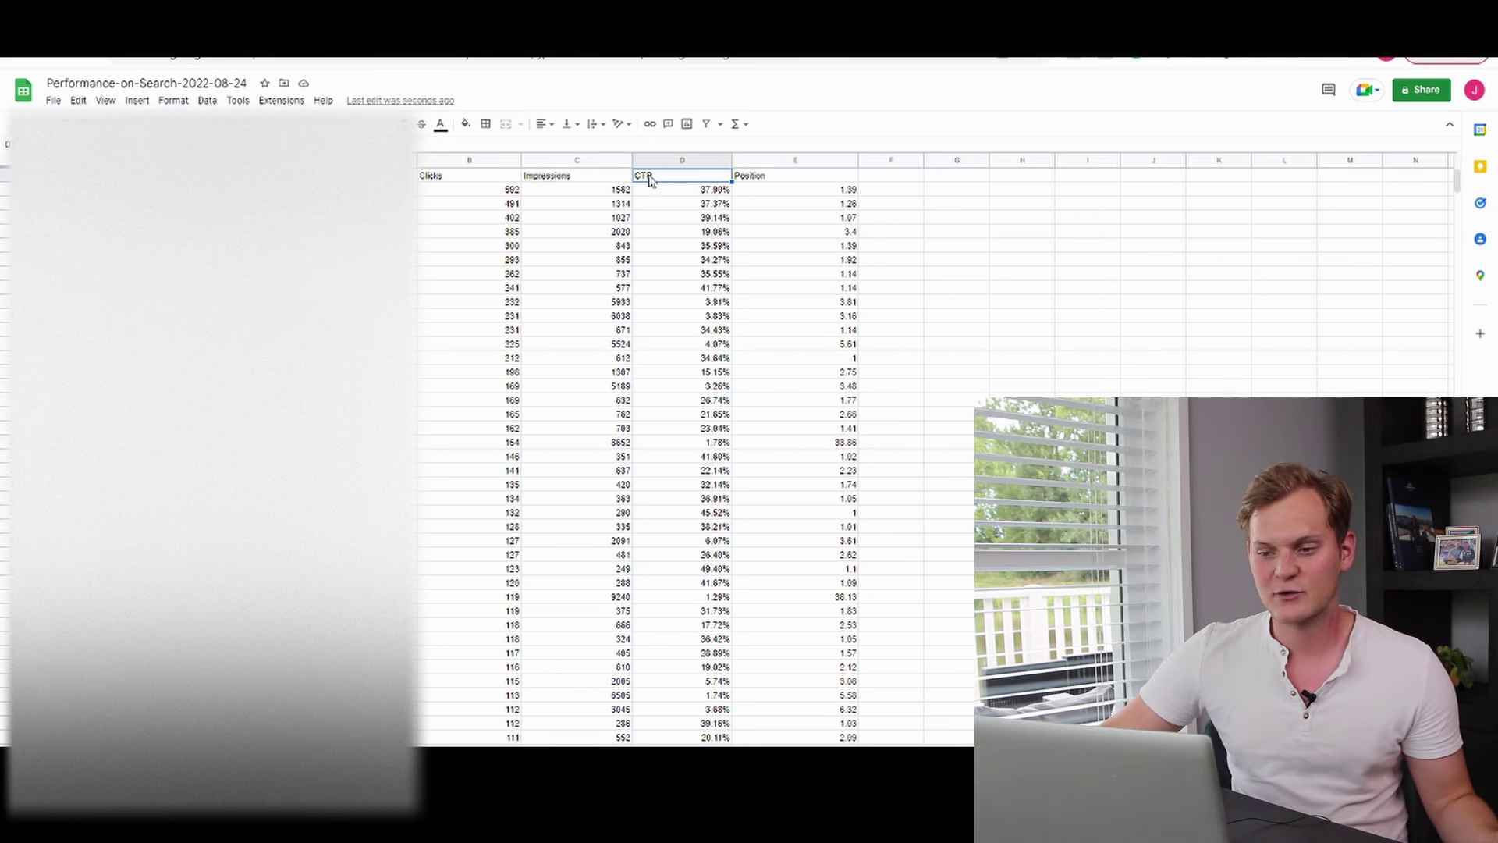
{"action": "left_click", "coordinate": [687, 192]}
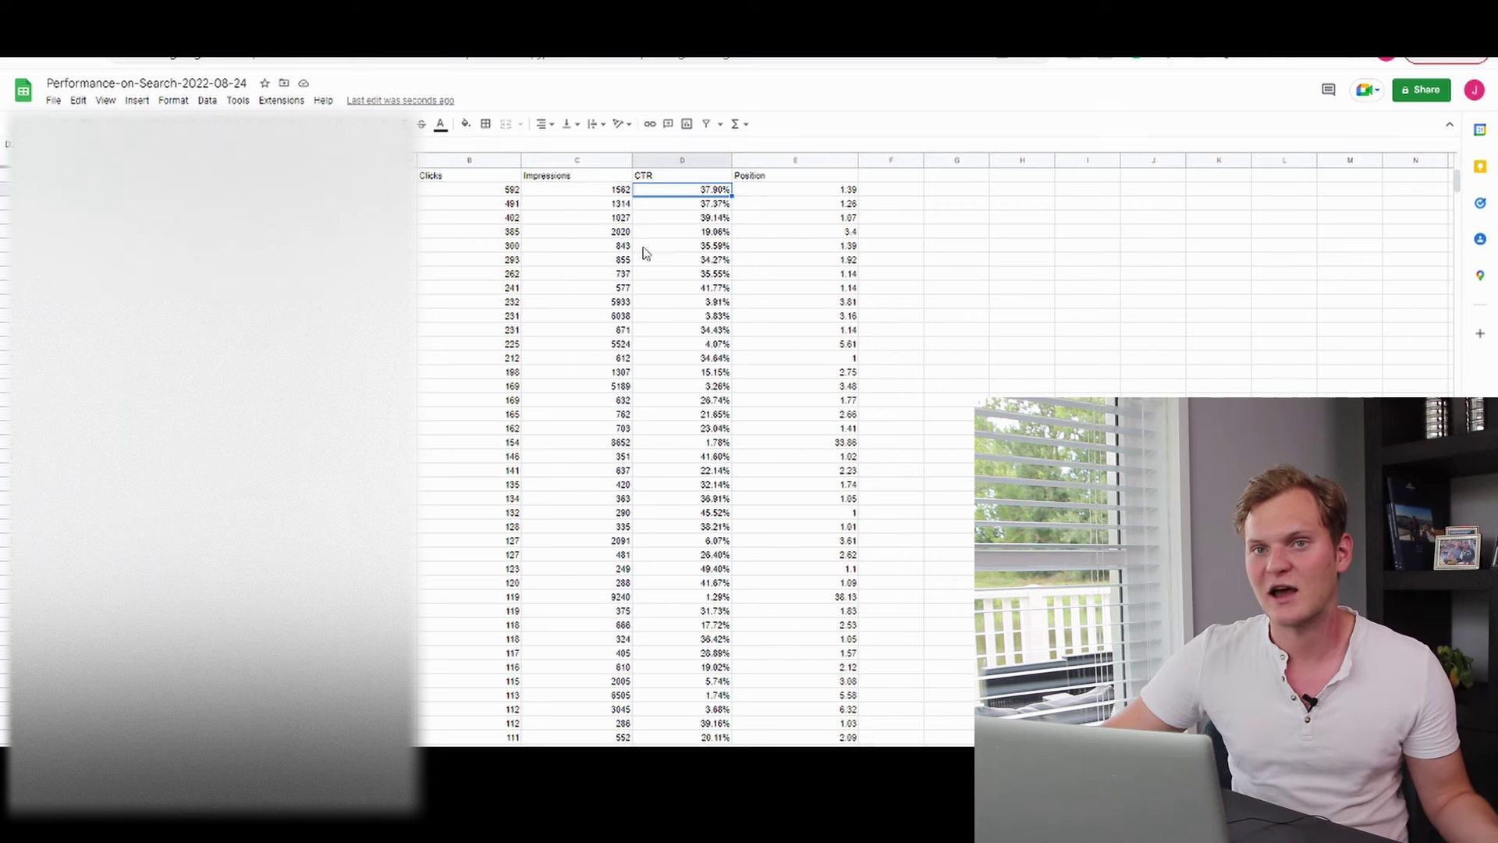
{"action": "left_click", "coordinate": [776, 193]}
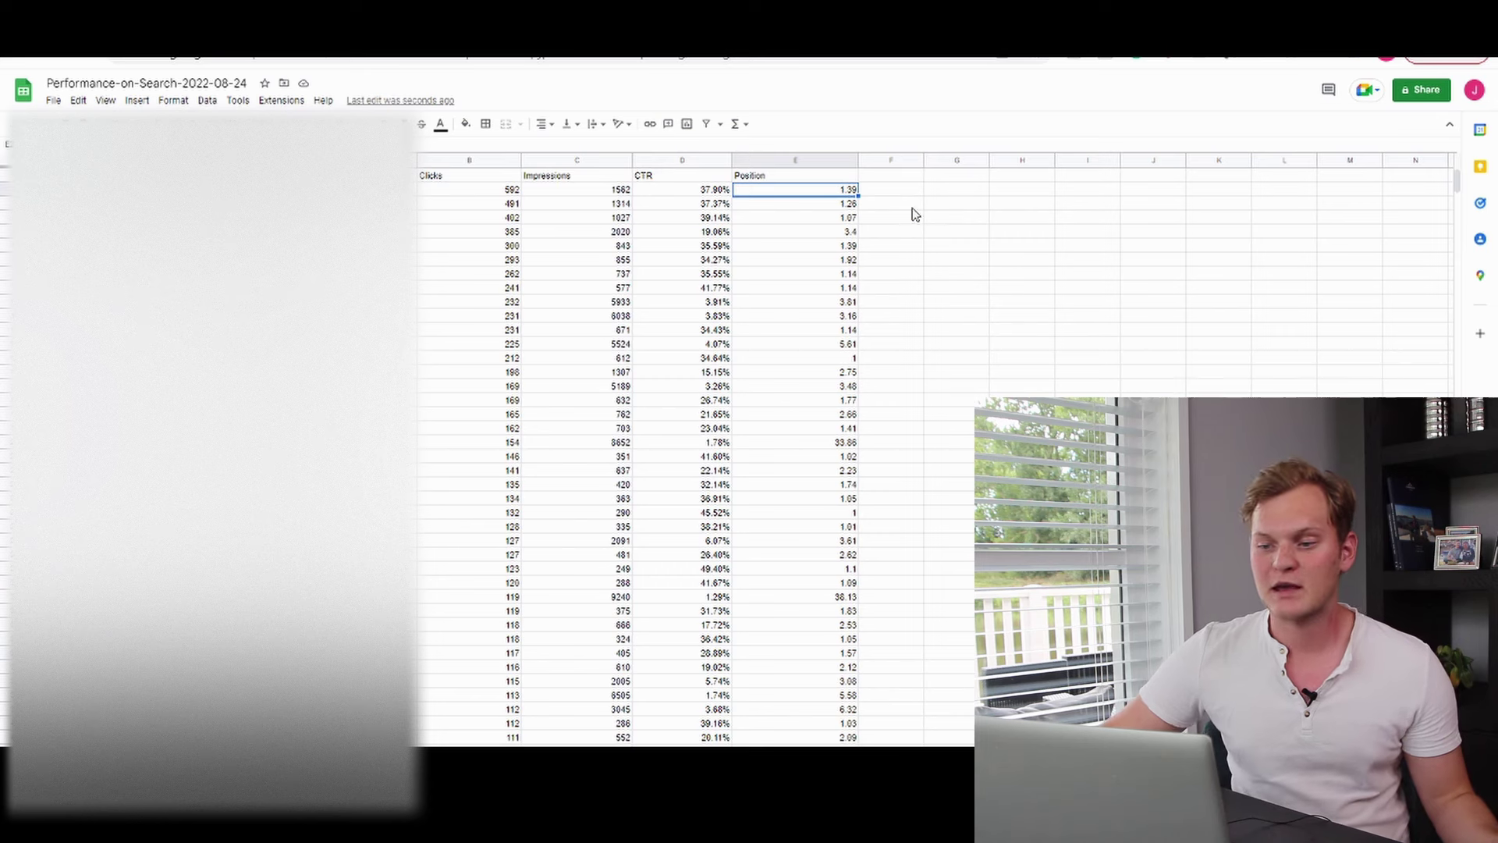
{"action": "left_click_drag", "start_coordinate": [903, 191], "coordinate": [796, 705]}
{"action": "left_click", "coordinate": [919, 475]}
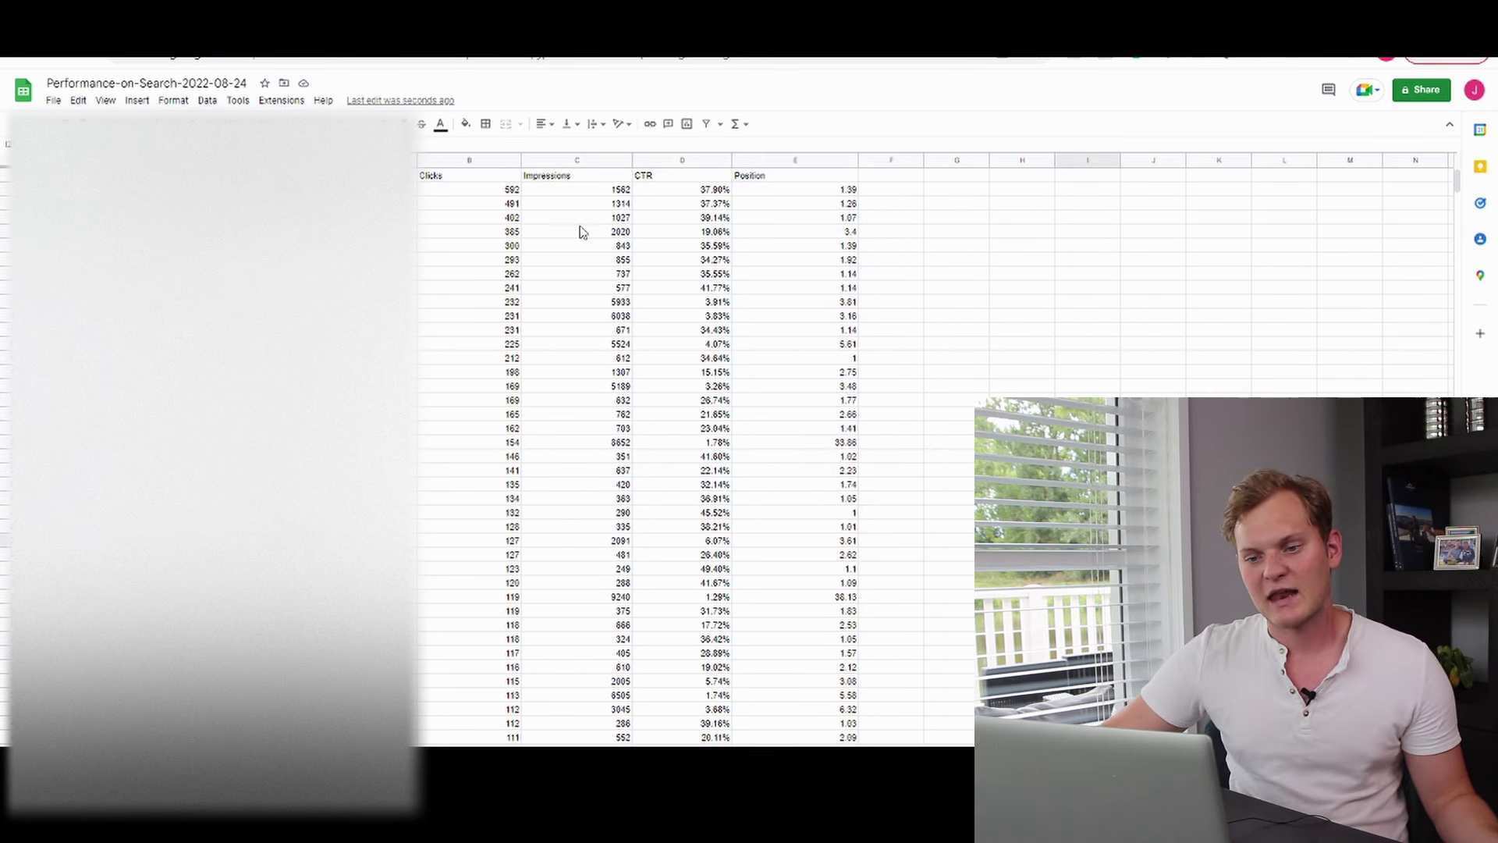
{"action": "left_click_drag", "start_coordinate": [480, 177], "coordinate": [470, 457]}
{"action": "left_click", "coordinate": [796, 386]}
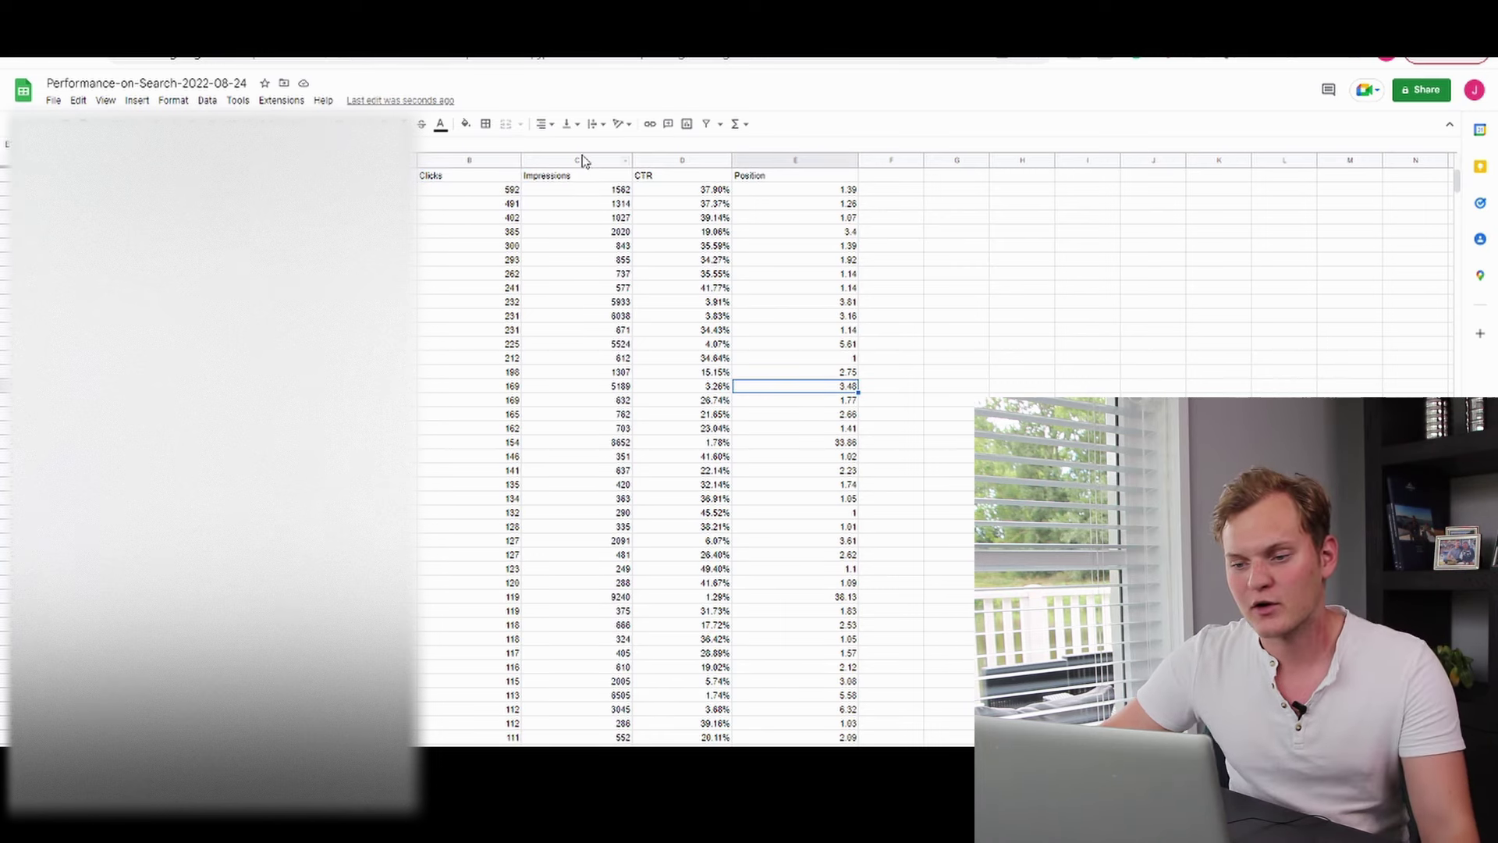
Sort the whole sheet by the Impressions column in descending order (Z to A)
{"action": "left_click_drag", "start_coordinate": [584, 176], "coordinate": [591, 416]}
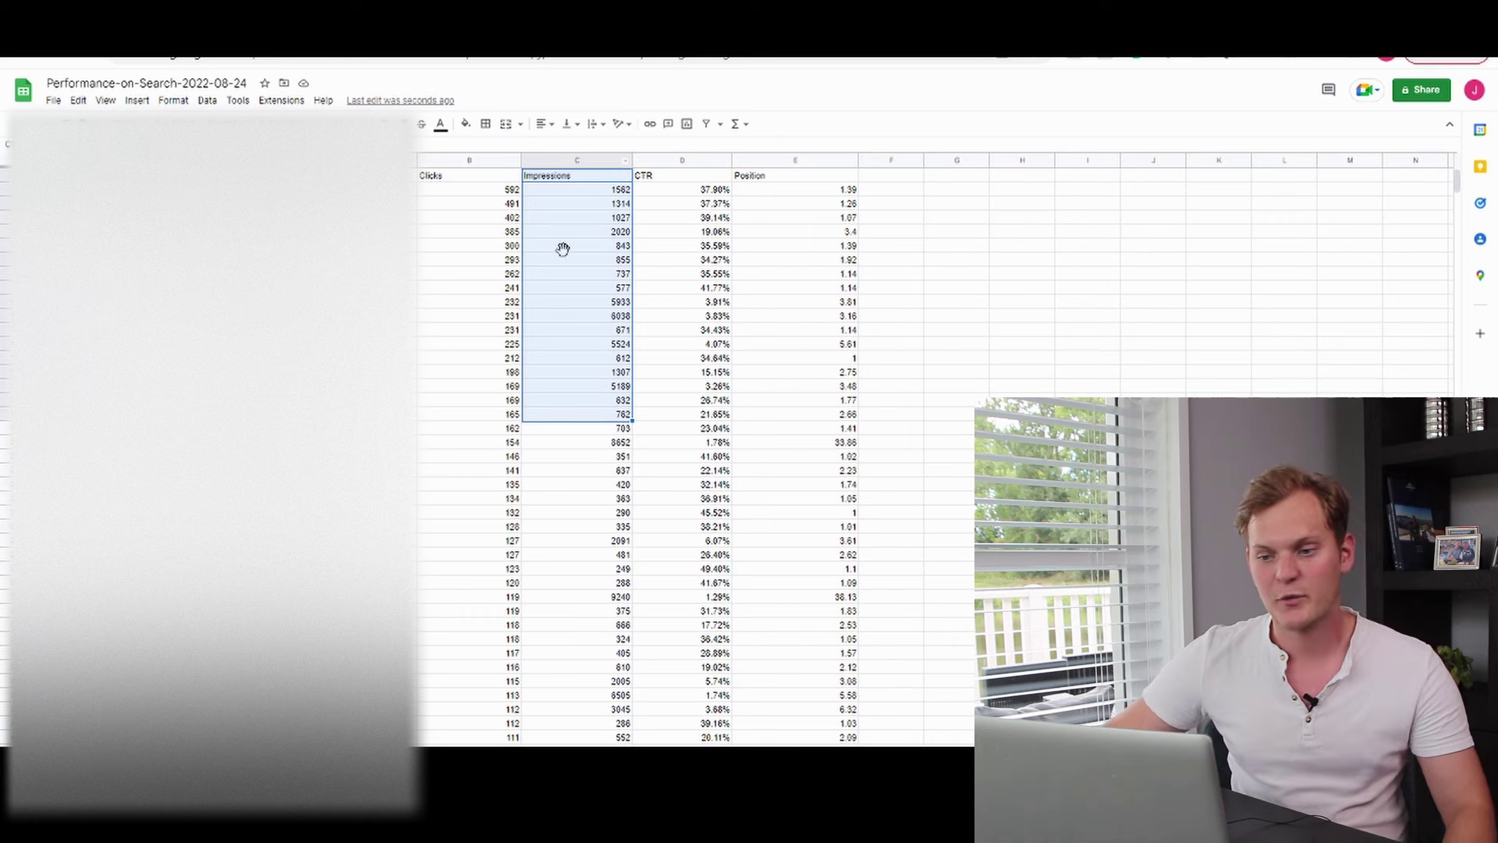
{"action": "left_click", "coordinate": [566, 273]}
{"action": "left_click", "coordinate": [581, 160]}
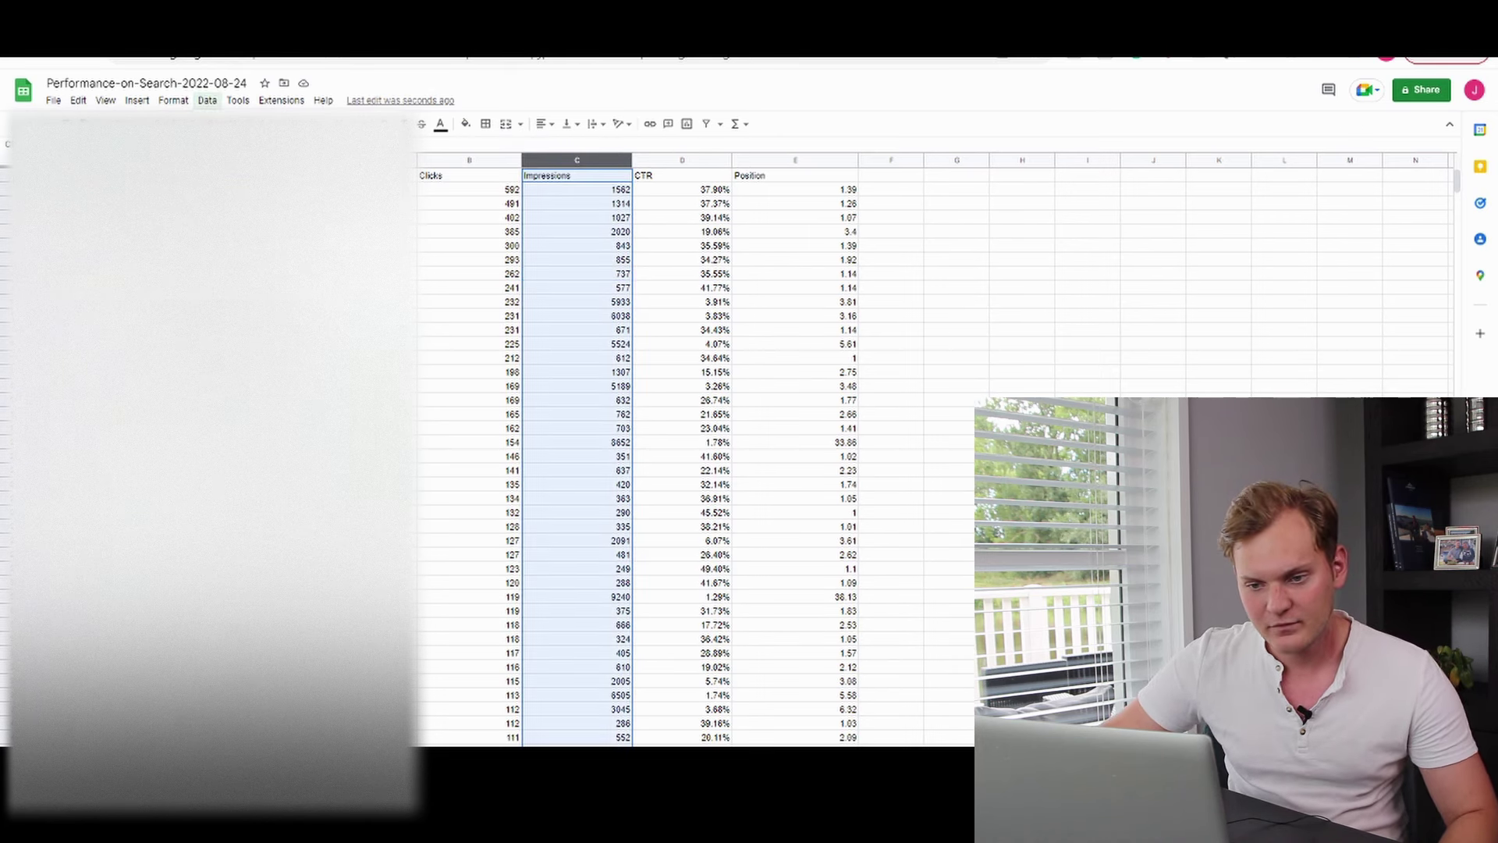
{"action": "left_click", "coordinate": [206, 100]}
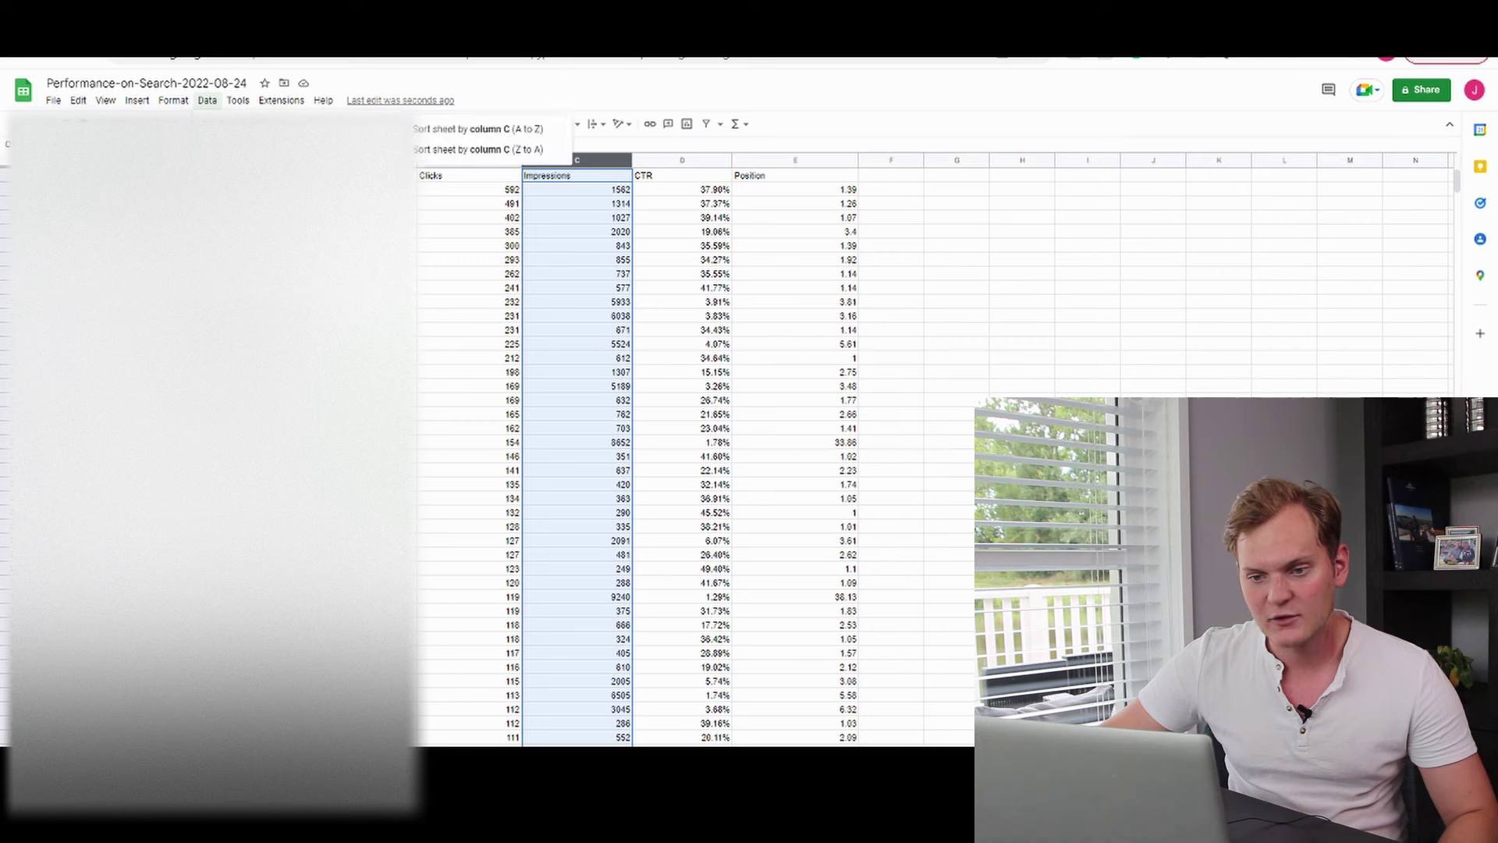
{"action": "left_click", "coordinate": [523, 150]}
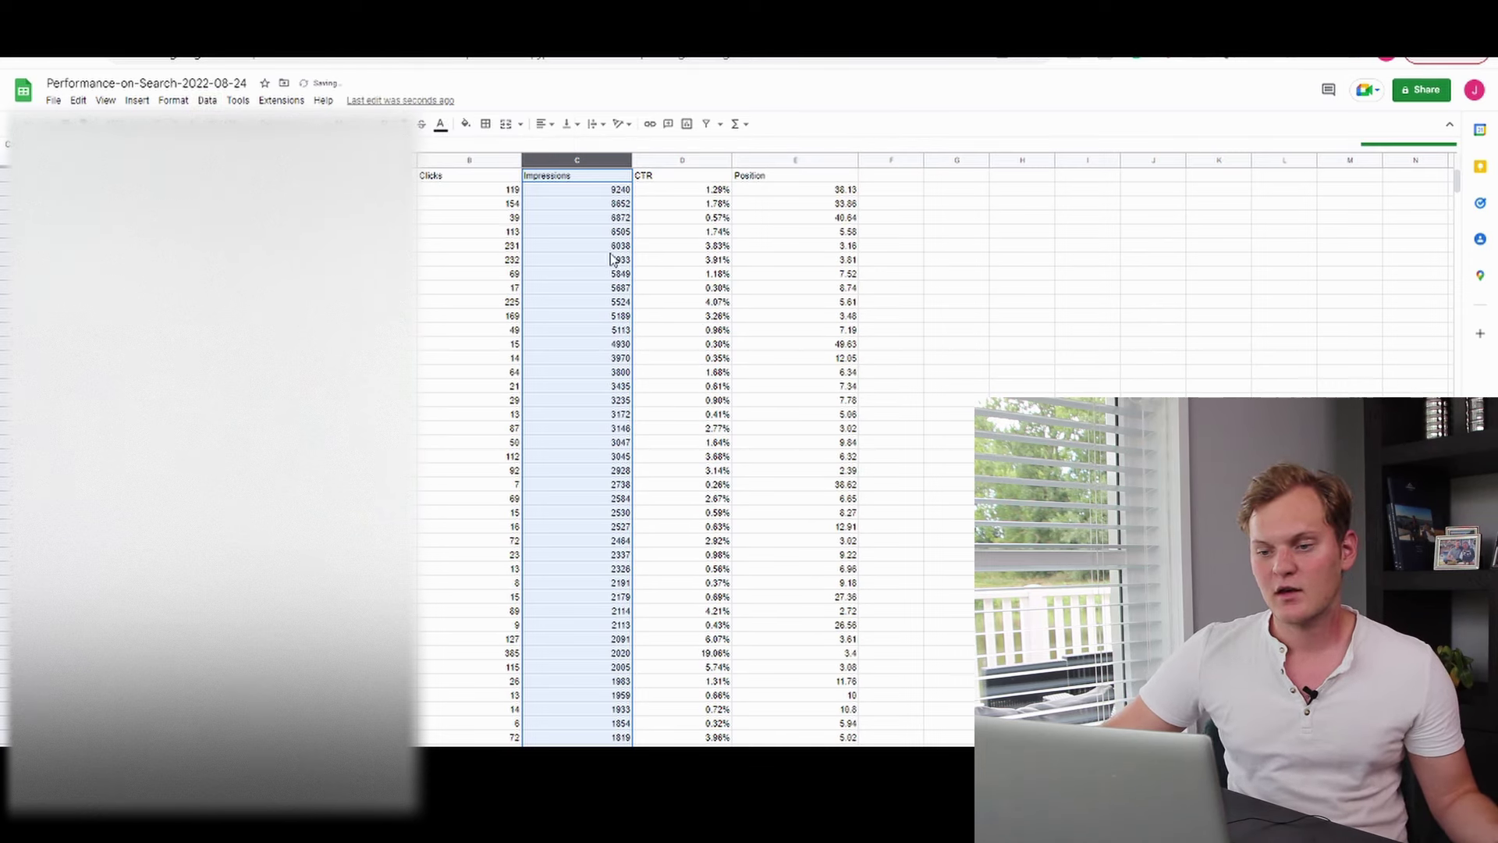
{"action": "left_click", "coordinate": [1144, 304]}
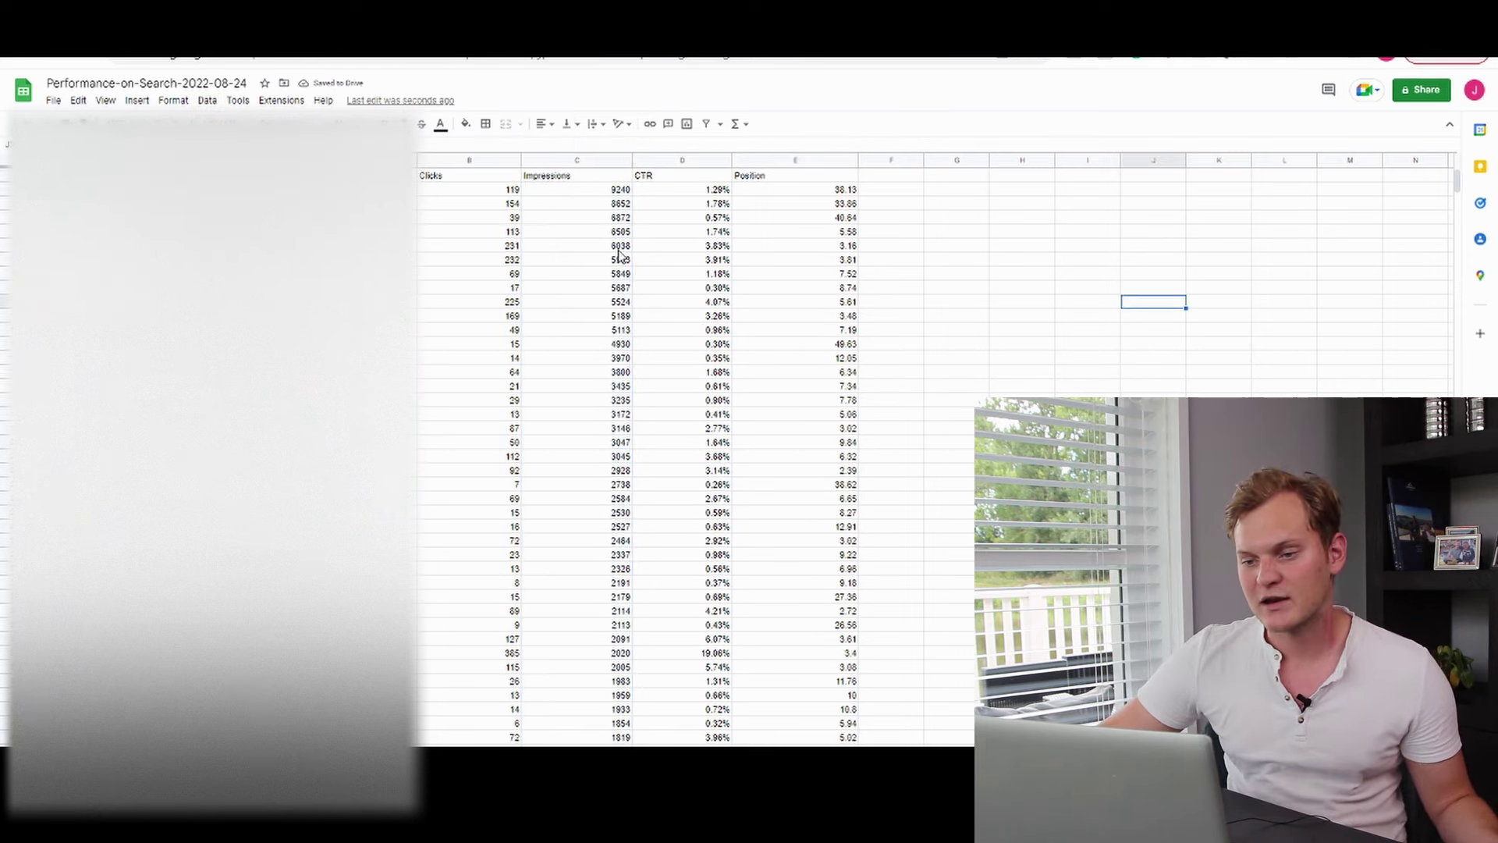
Review the highest impression counts and examine the query, clicks, CTR and position in rows 2 and 6
{"action": "left_click_drag", "start_coordinate": [604, 196], "coordinate": [598, 596]}
{"action": "left_click", "coordinate": [759, 473]}
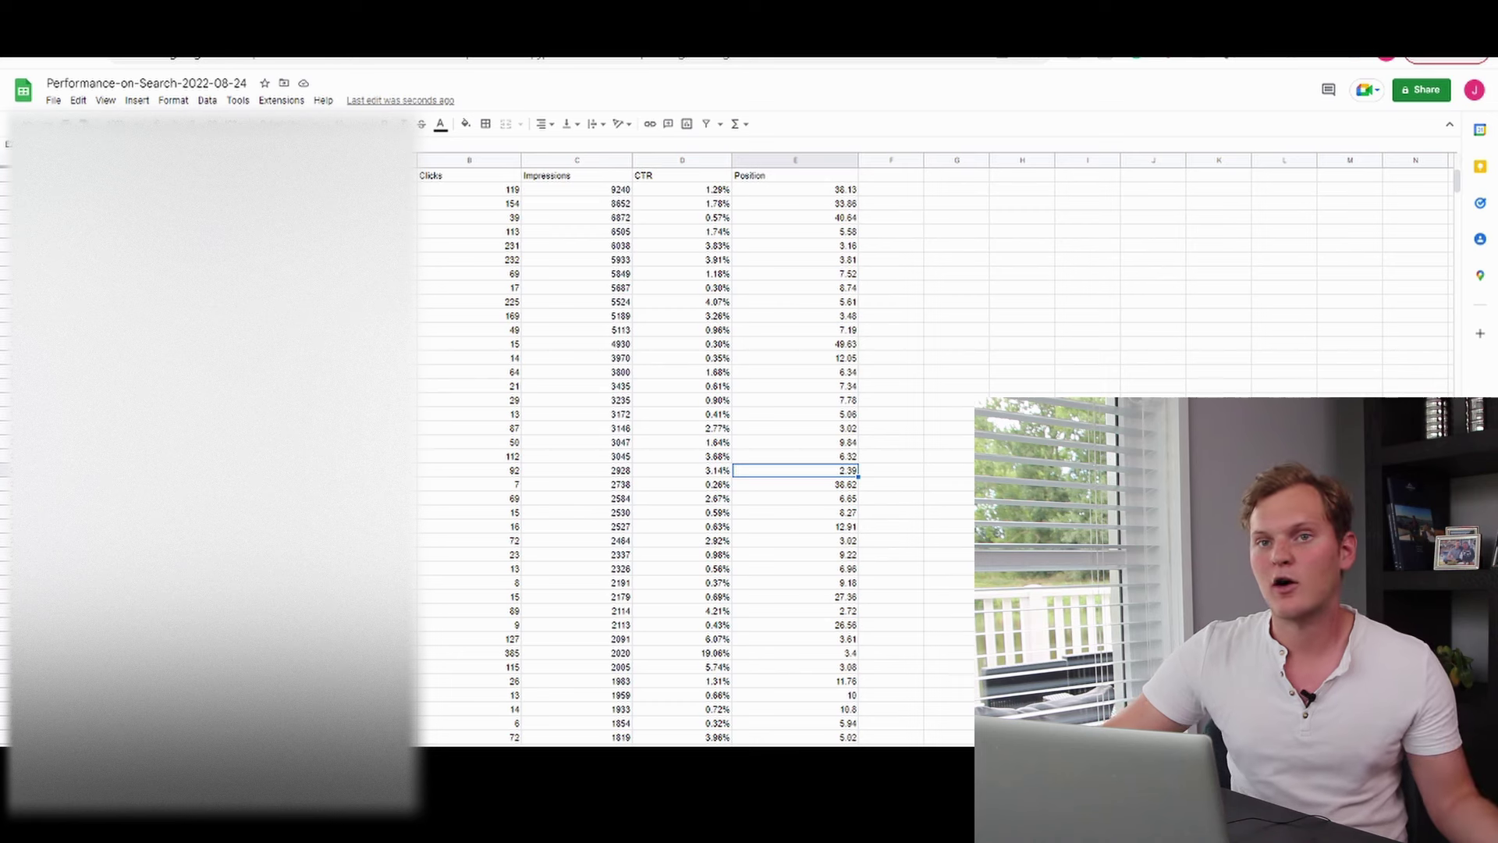
{"action": "left_click", "coordinate": [602, 192]}
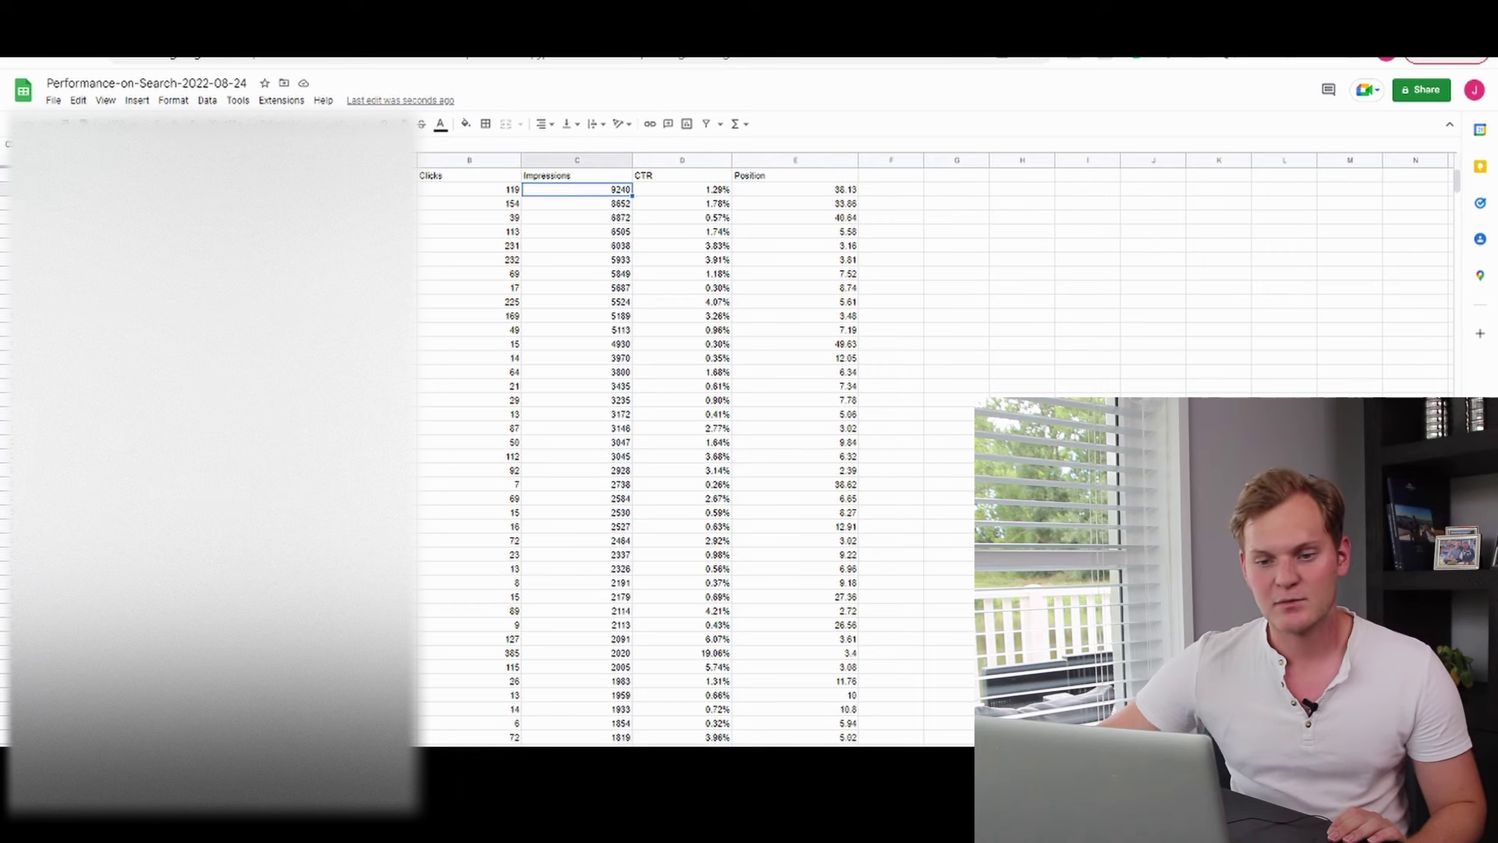
{"action": "key", "text": "Left"}
{"action": "key", "text": "Left"}
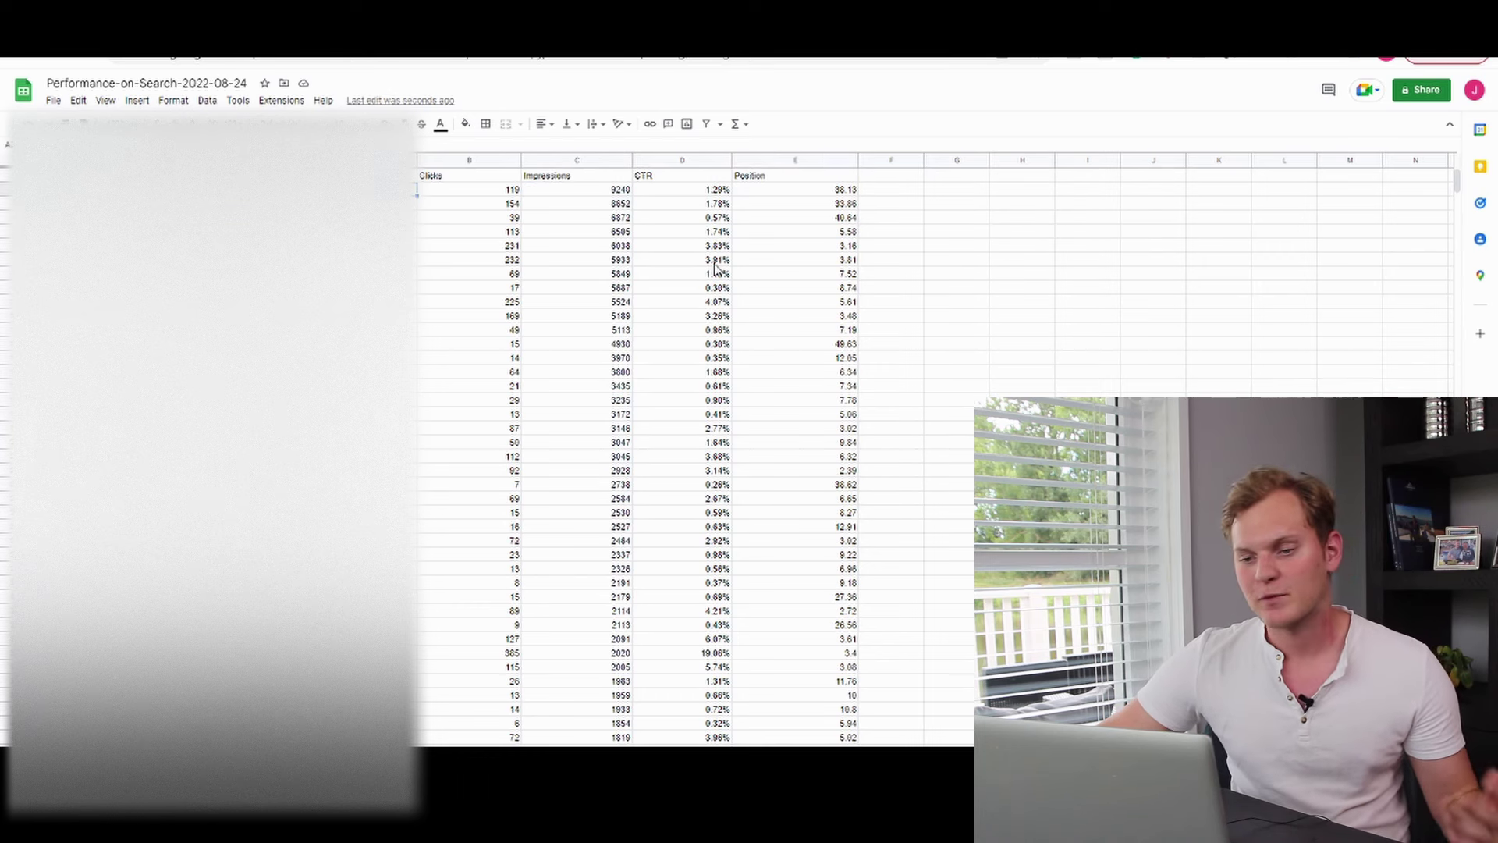
{"action": "left_click", "coordinate": [488, 192]}
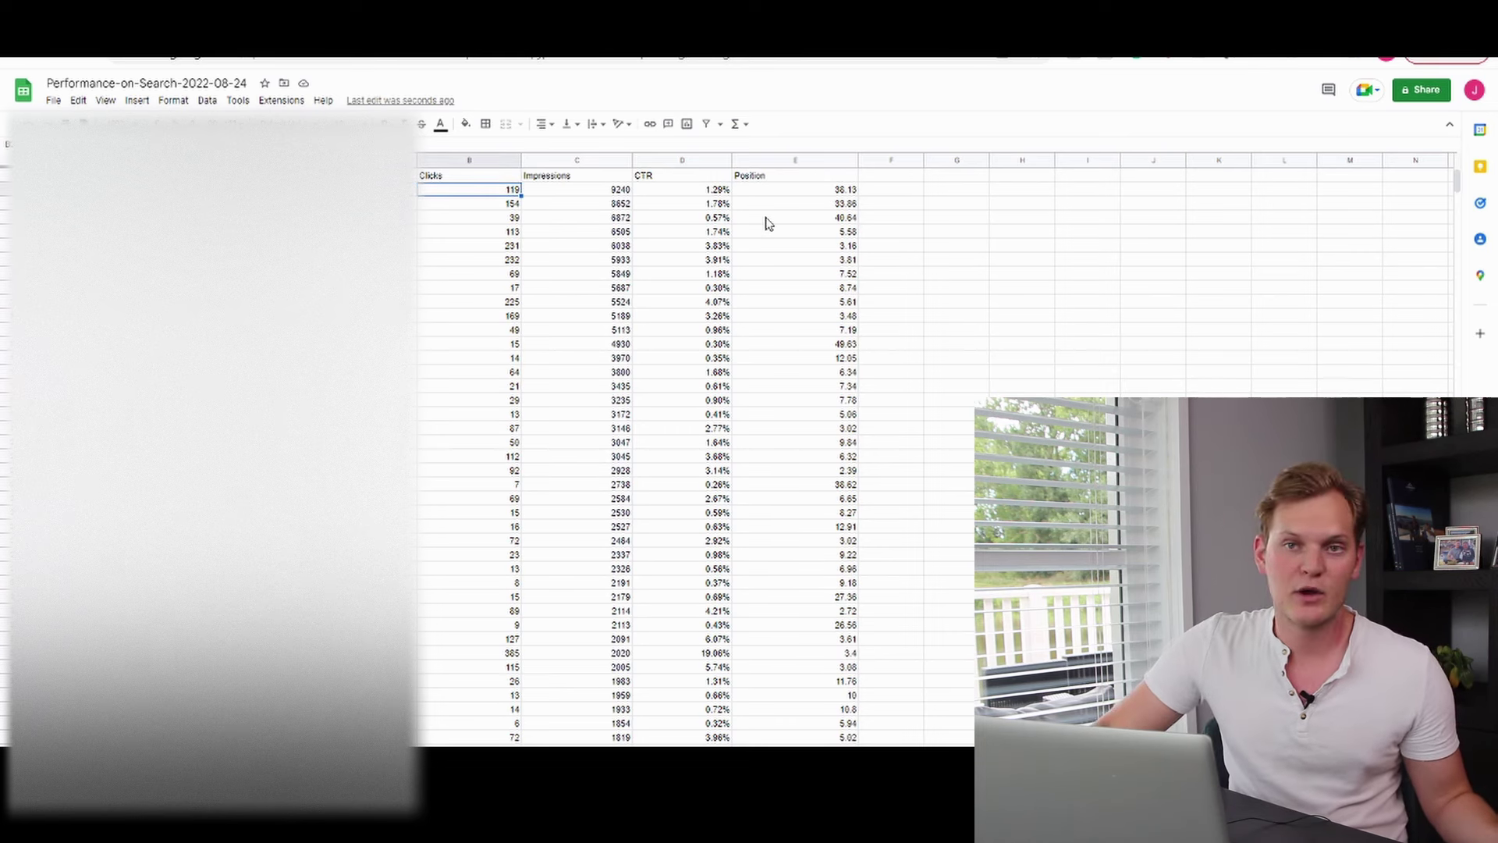
{"action": "left_click_drag", "start_coordinate": [714, 191], "coordinate": [432, 194]}
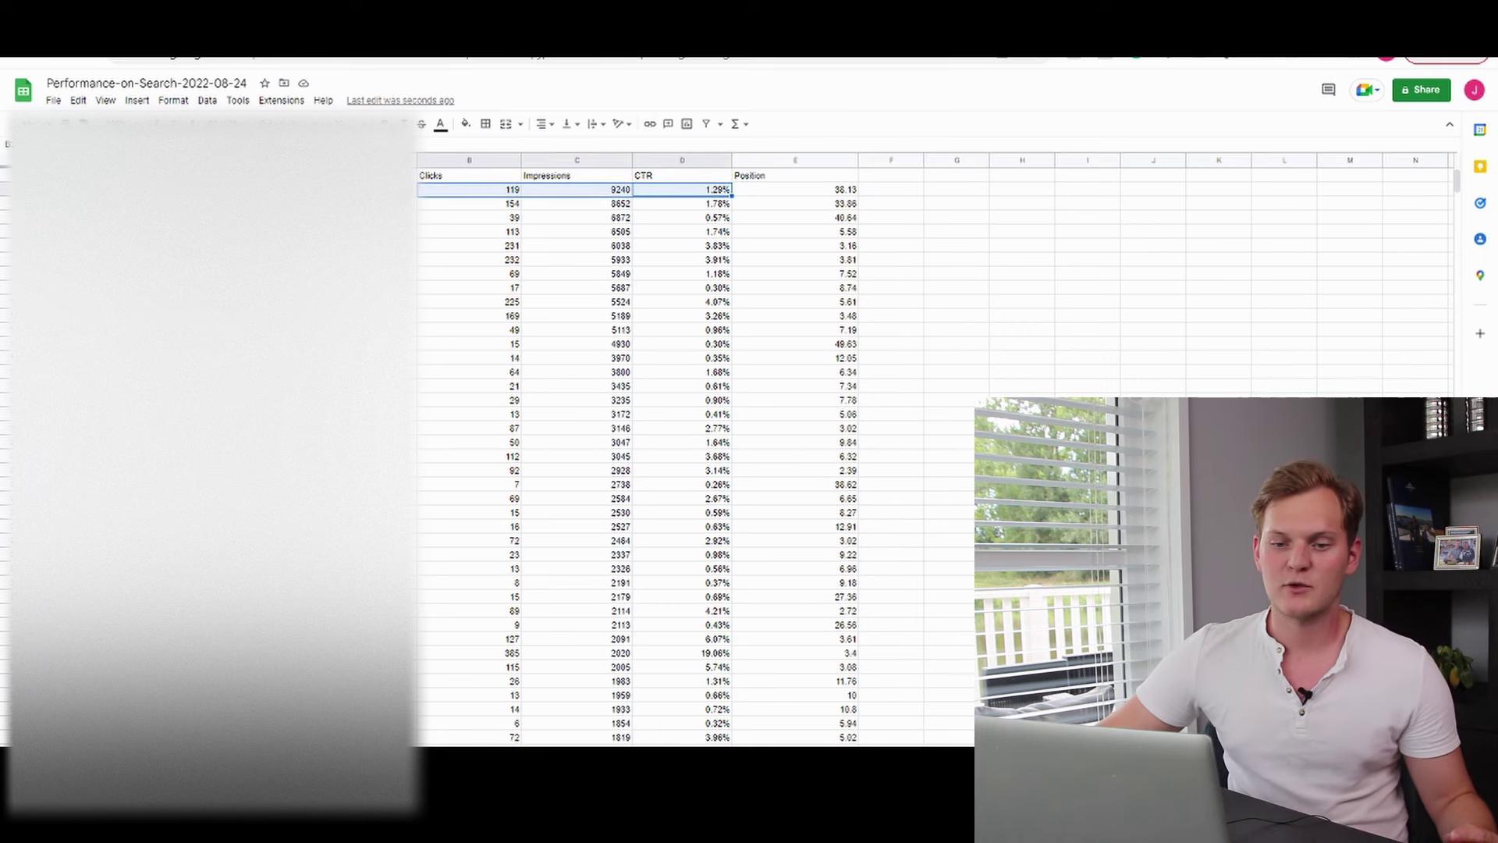
{"action": "left_click", "coordinate": [389, 191]}
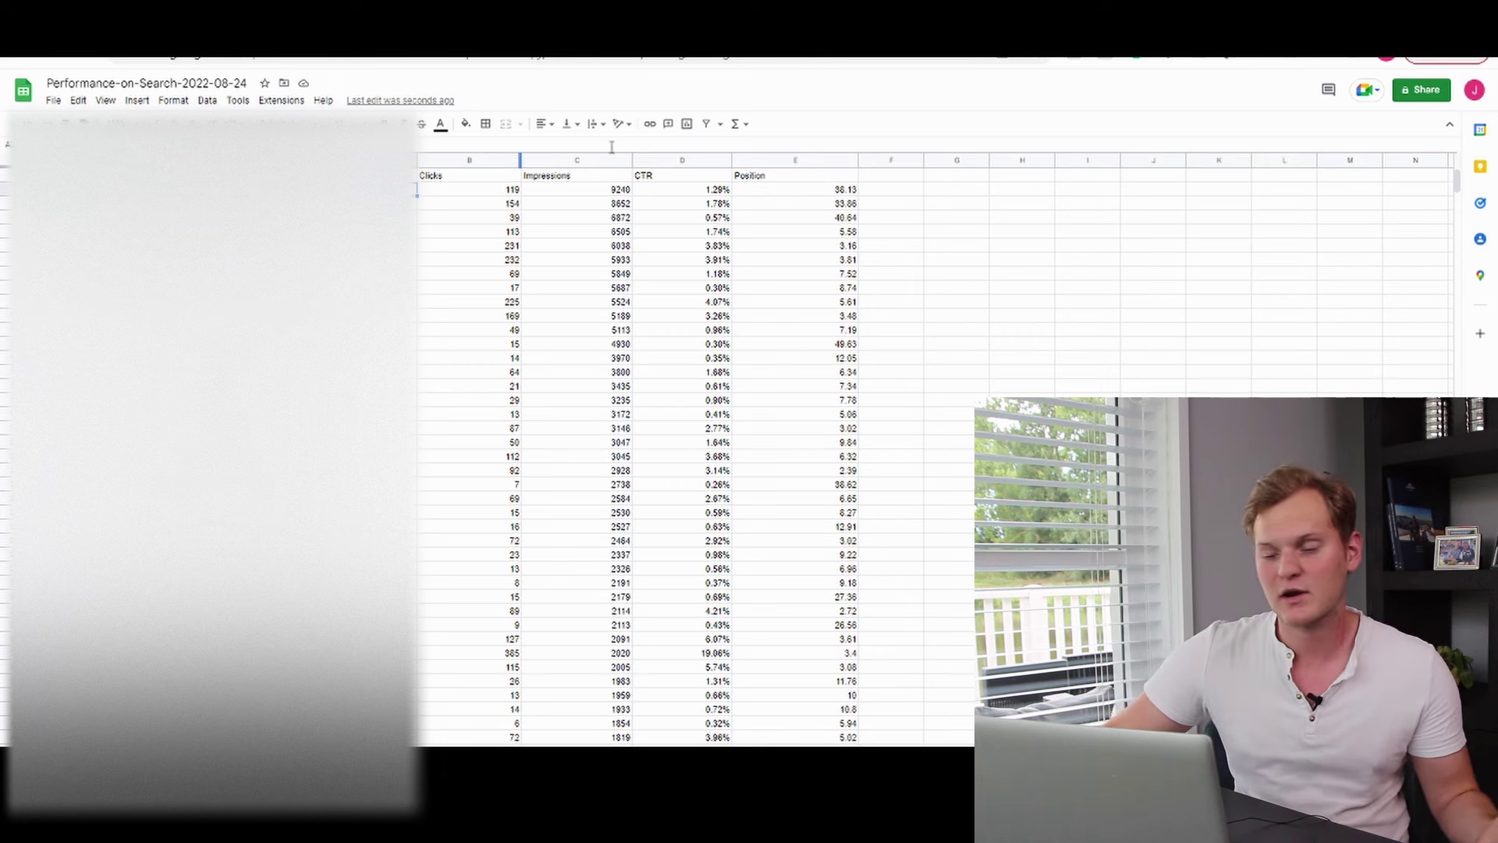
{"action": "left_click_drag", "start_coordinate": [471, 190], "coordinate": [781, 191]}
{"action": "left_click_drag", "start_coordinate": [468, 246], "coordinate": [849, 247]}
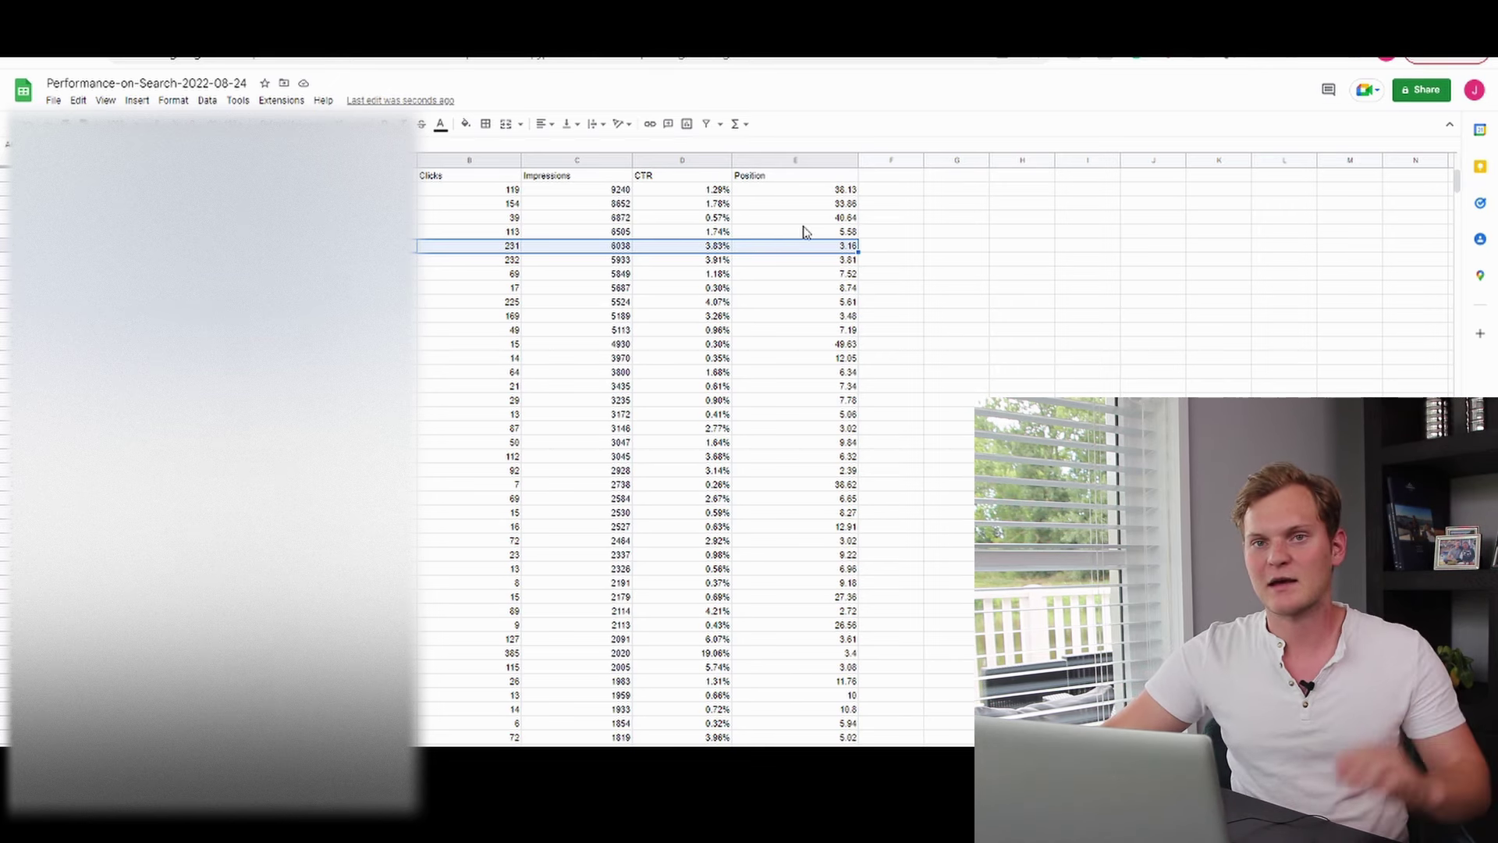
{"action": "left_click", "coordinate": [960, 248]}
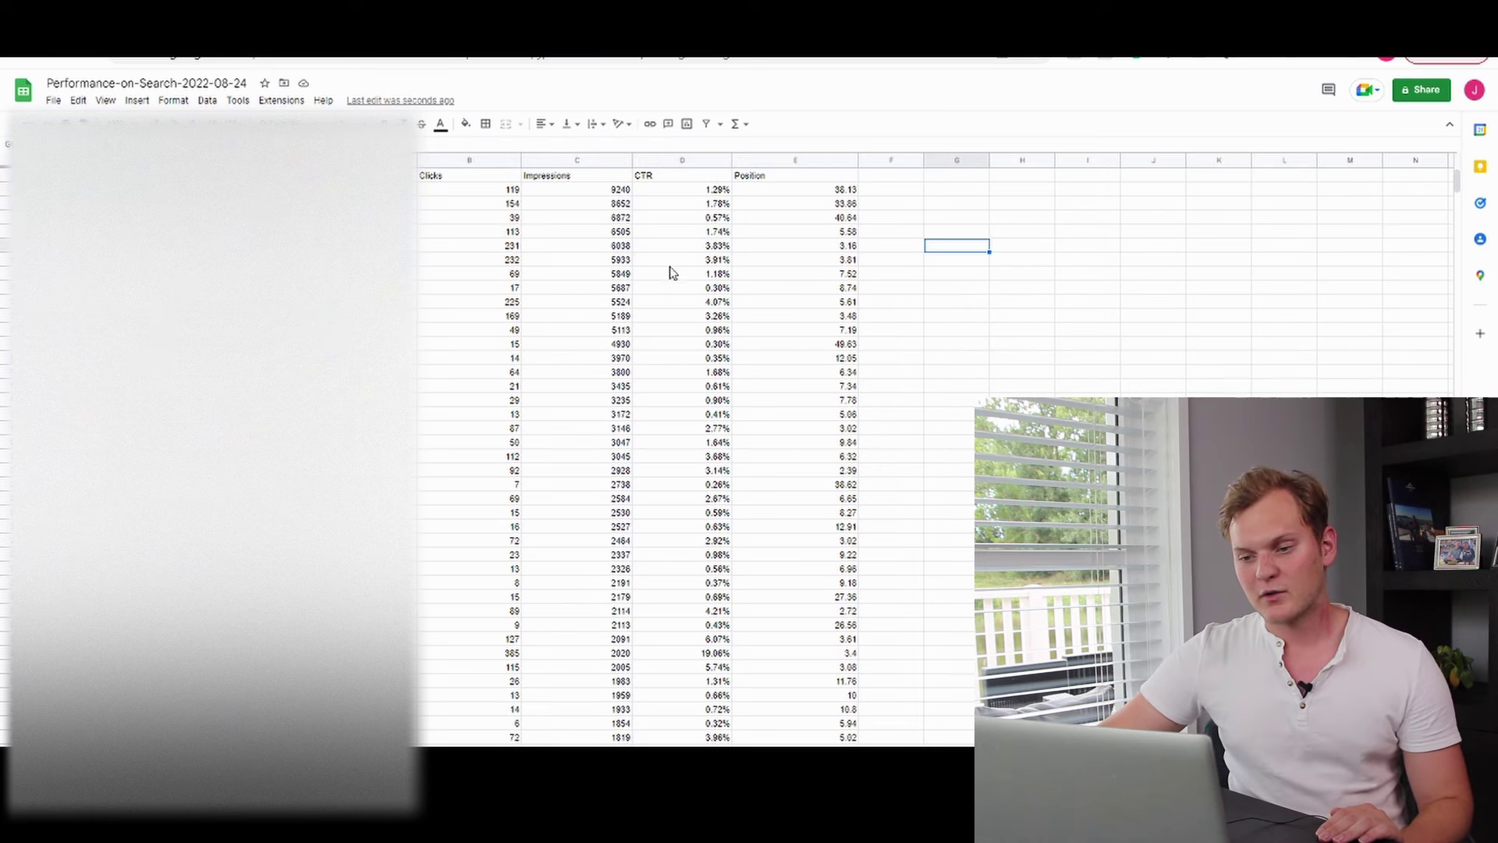
Examine the query, clicks, impressions and CTR of row 8, the entry with 5849 impressions
{"action": "left_click_drag", "start_coordinate": [701, 274], "coordinate": [472, 275]}
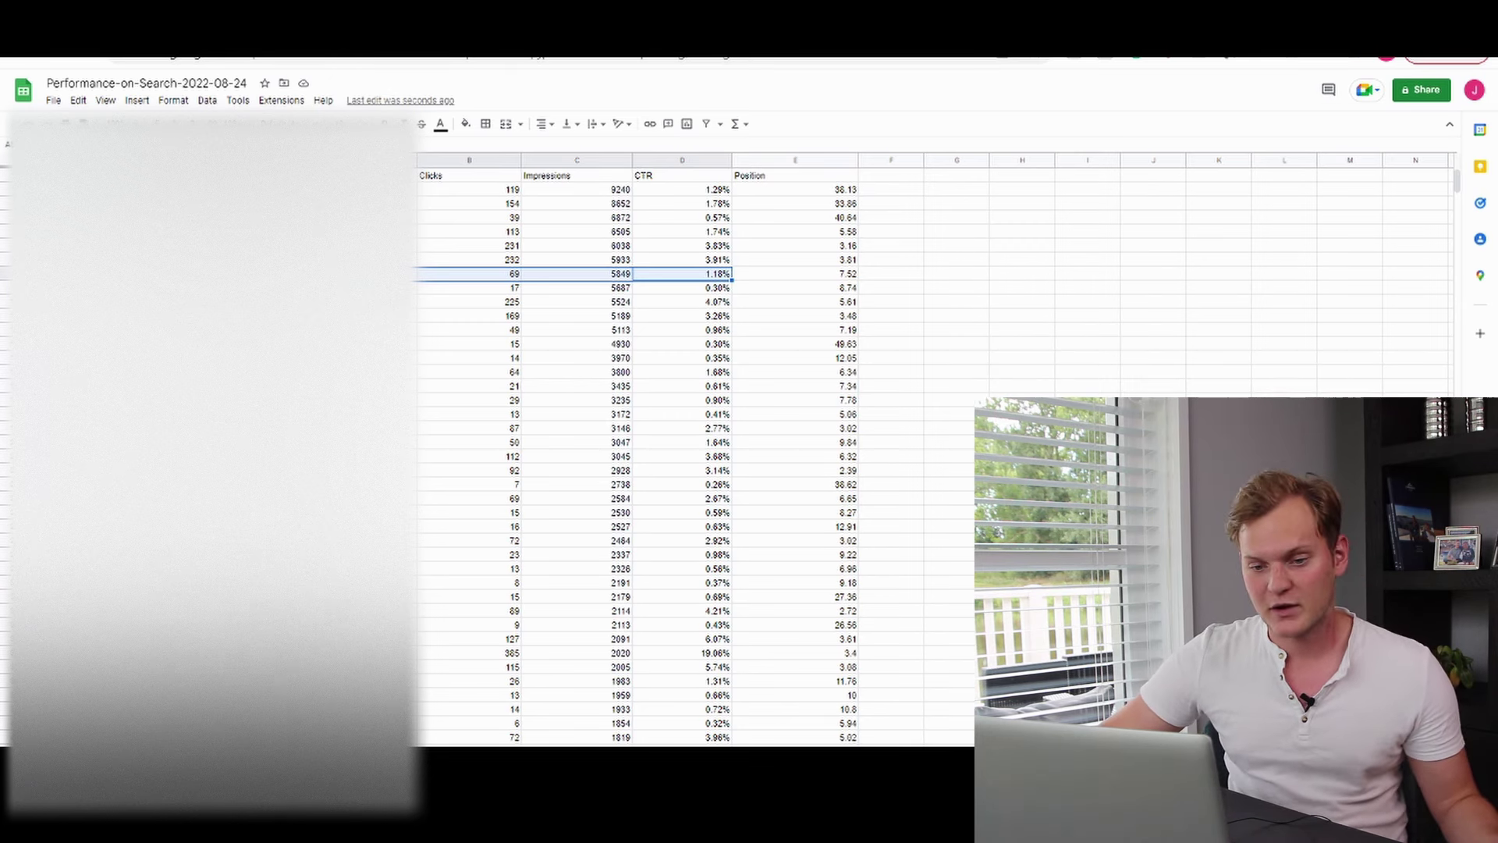
{"action": "left_click", "coordinate": [596, 278]}
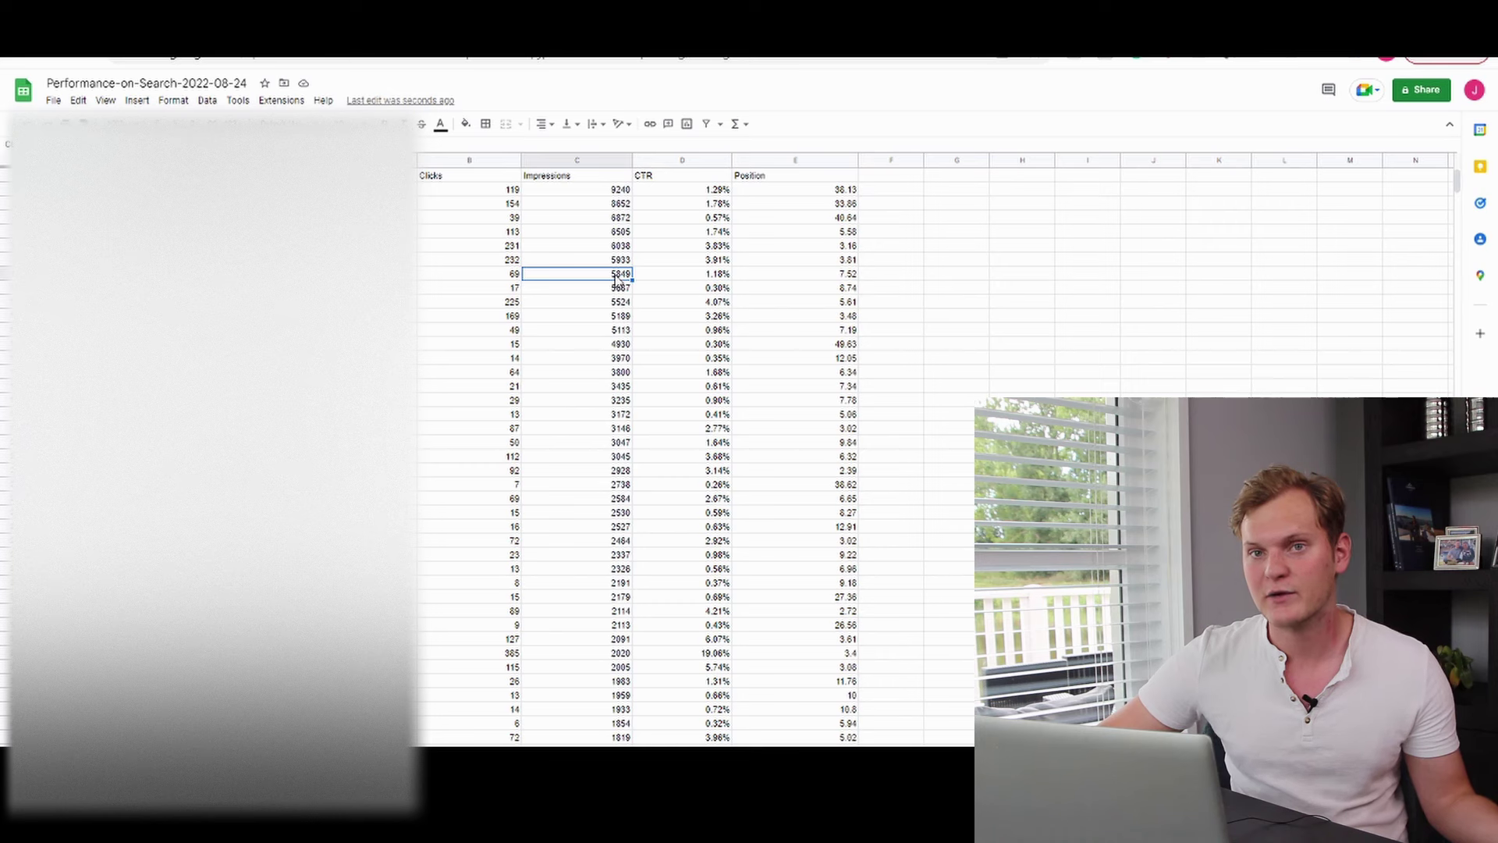
{"action": "left_click", "coordinate": [495, 278]}
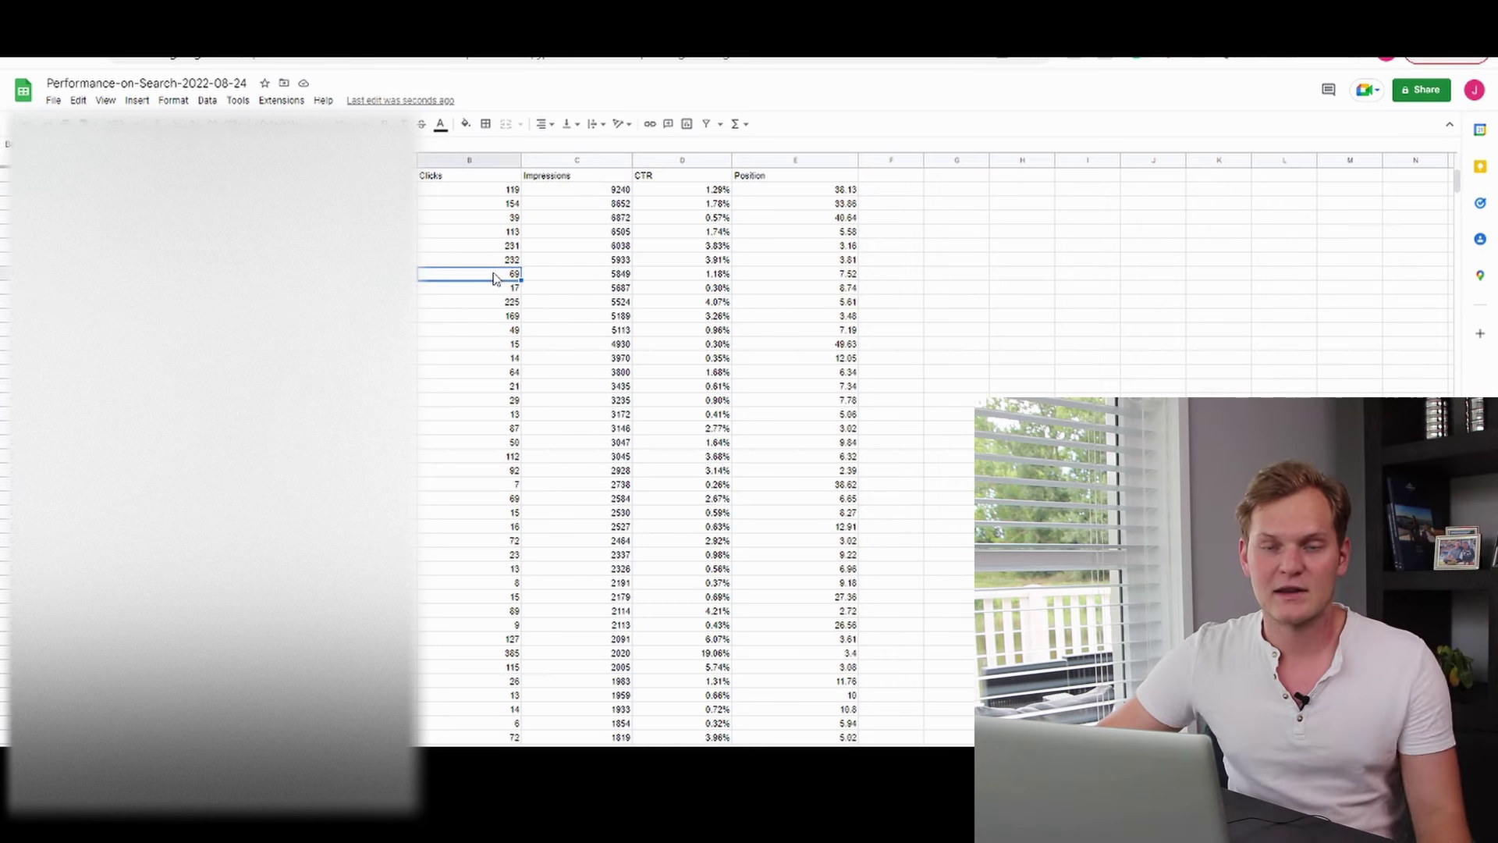
{"action": "left_click", "coordinate": [412, 274]}
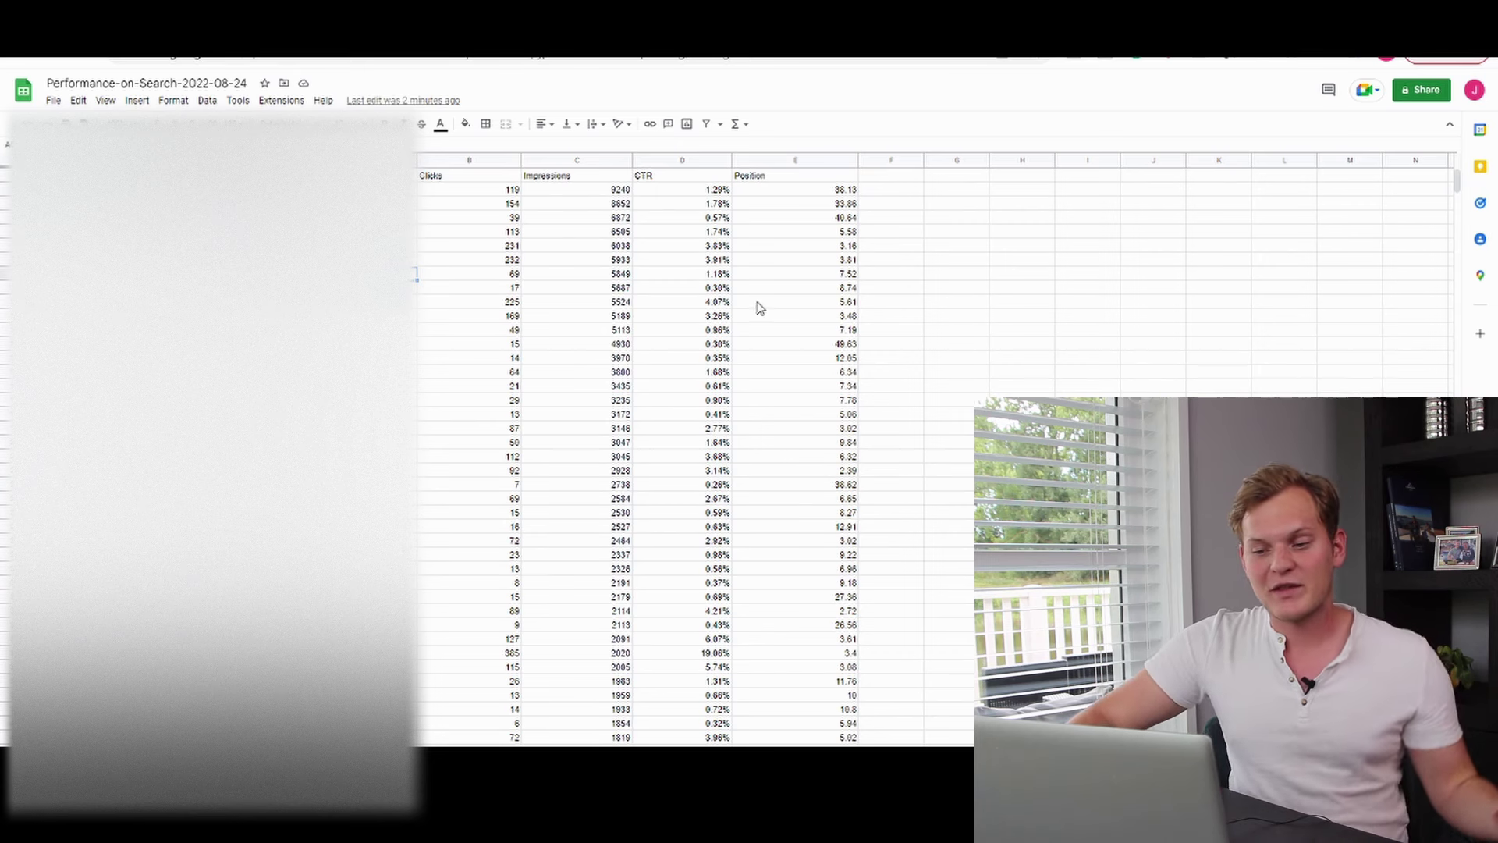
{"action": "left_click", "coordinate": [619, 289]}
{"action": "left_click", "coordinate": [619, 275]}
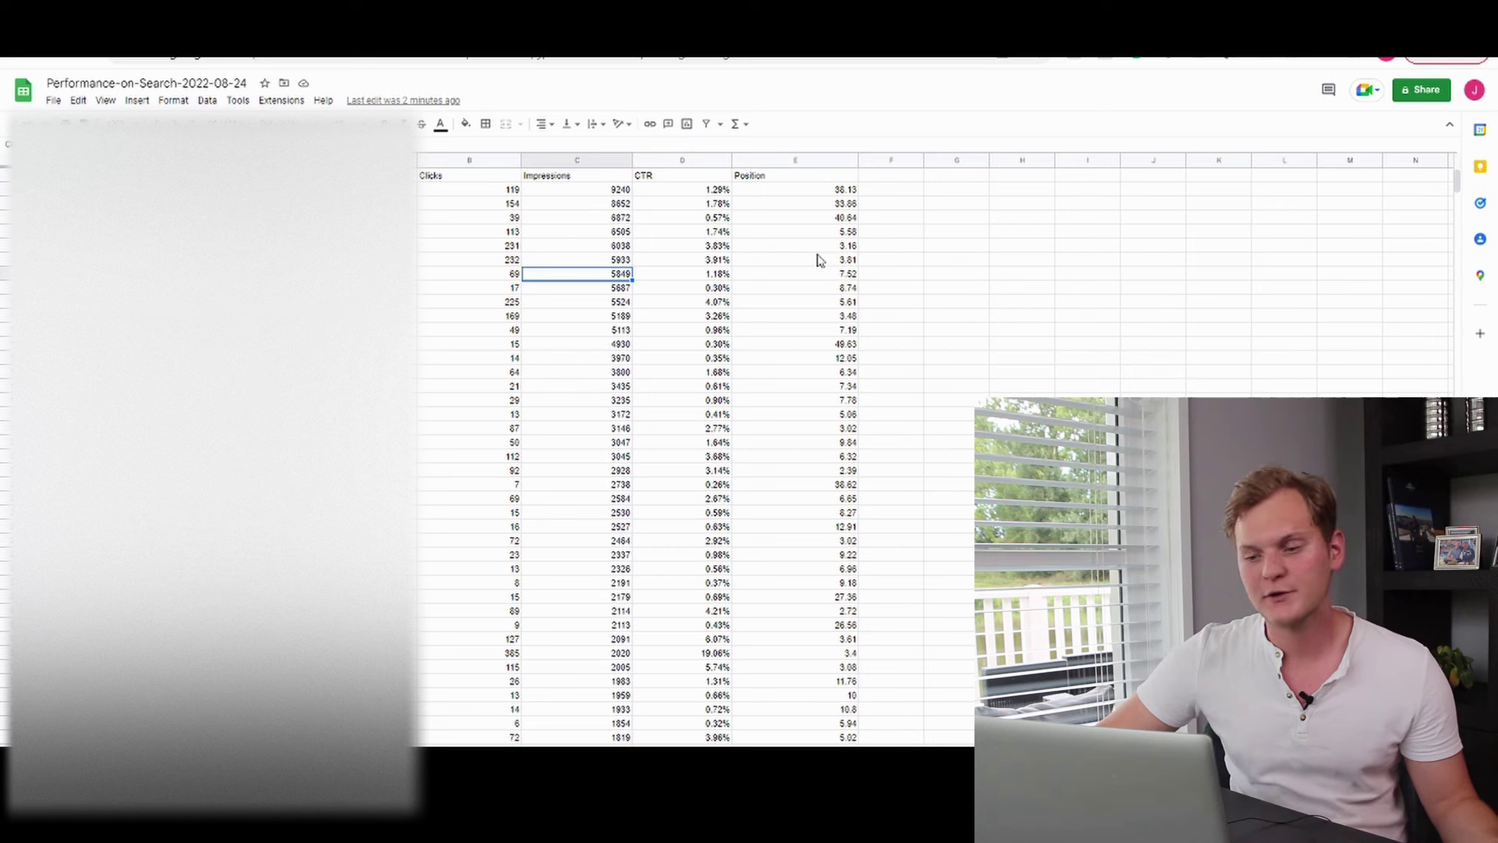
{"action": "left_click", "coordinate": [711, 278]}
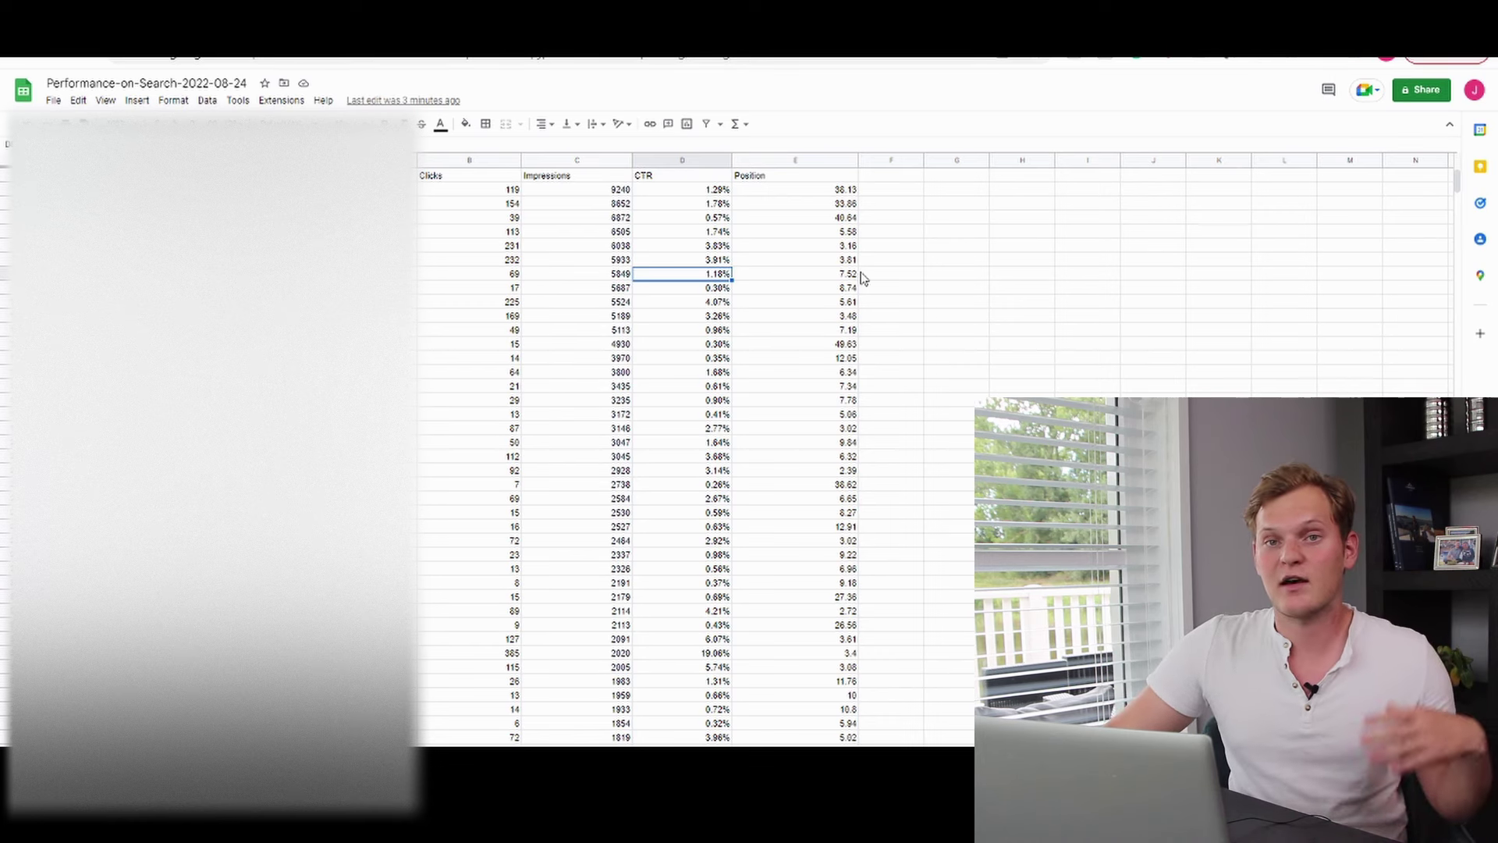
{"action": "left_click", "coordinate": [507, 278]}
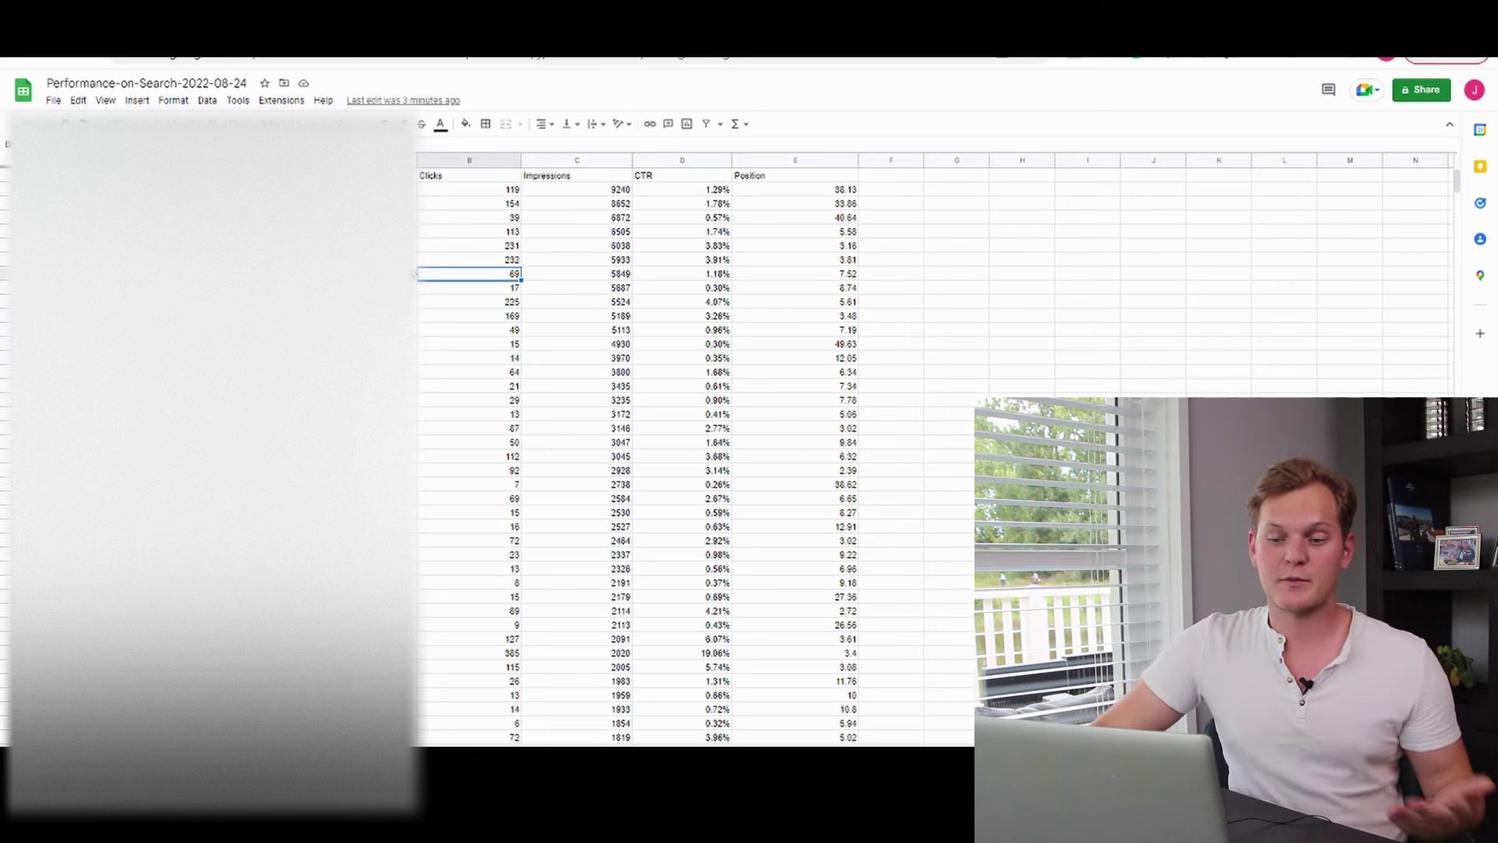
{"action": "key", "text": "Left"}
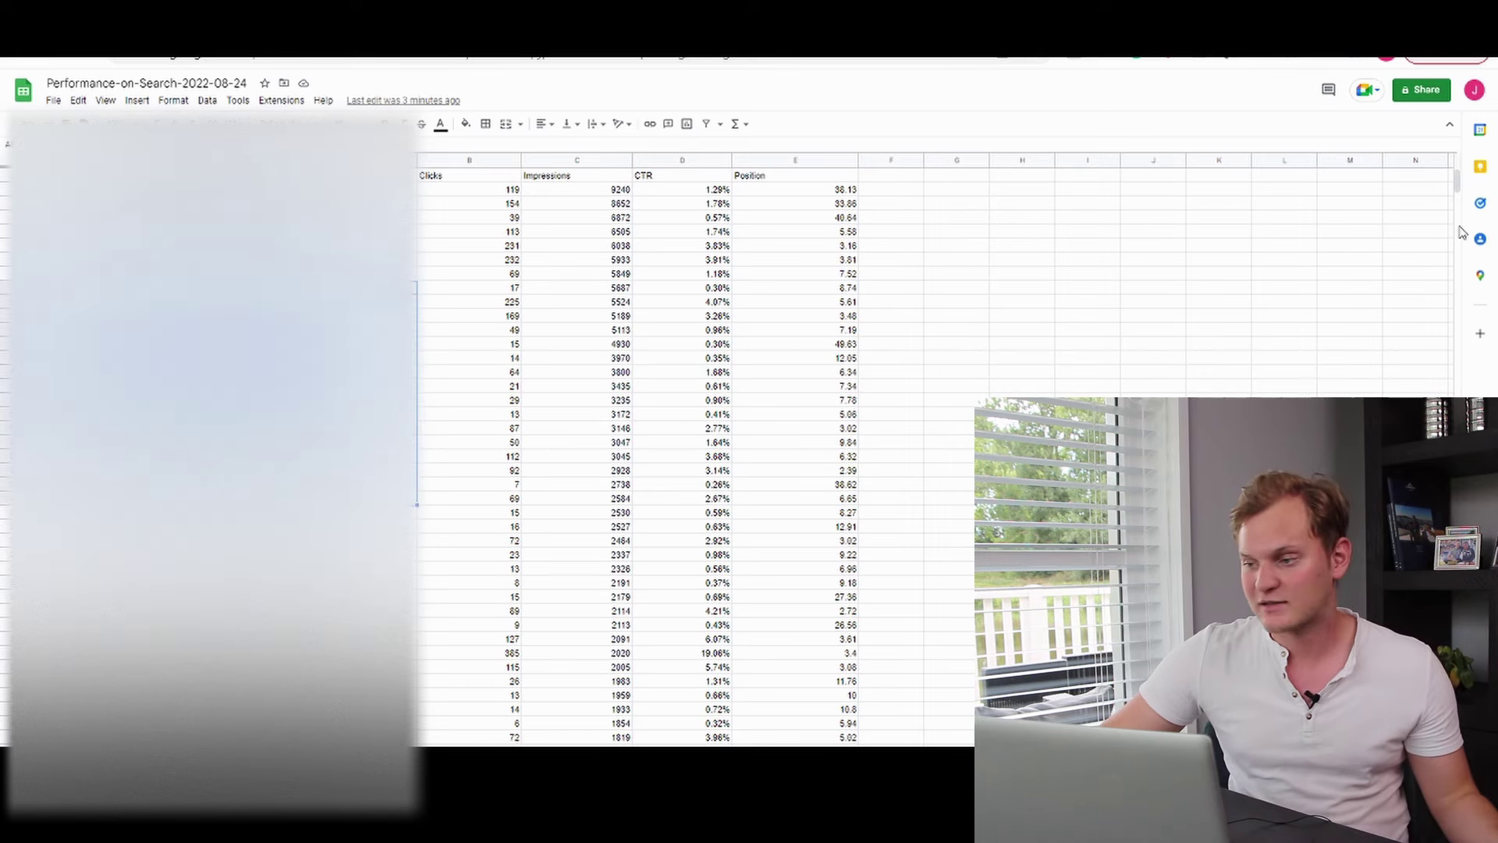
Examine the clicks, impressions, CTR and position of row 12, comparing it with row 11 and the other high-impression queries
{"action": "left_click_drag", "start_coordinate": [1457, 187], "coordinate": [1426, 187]}
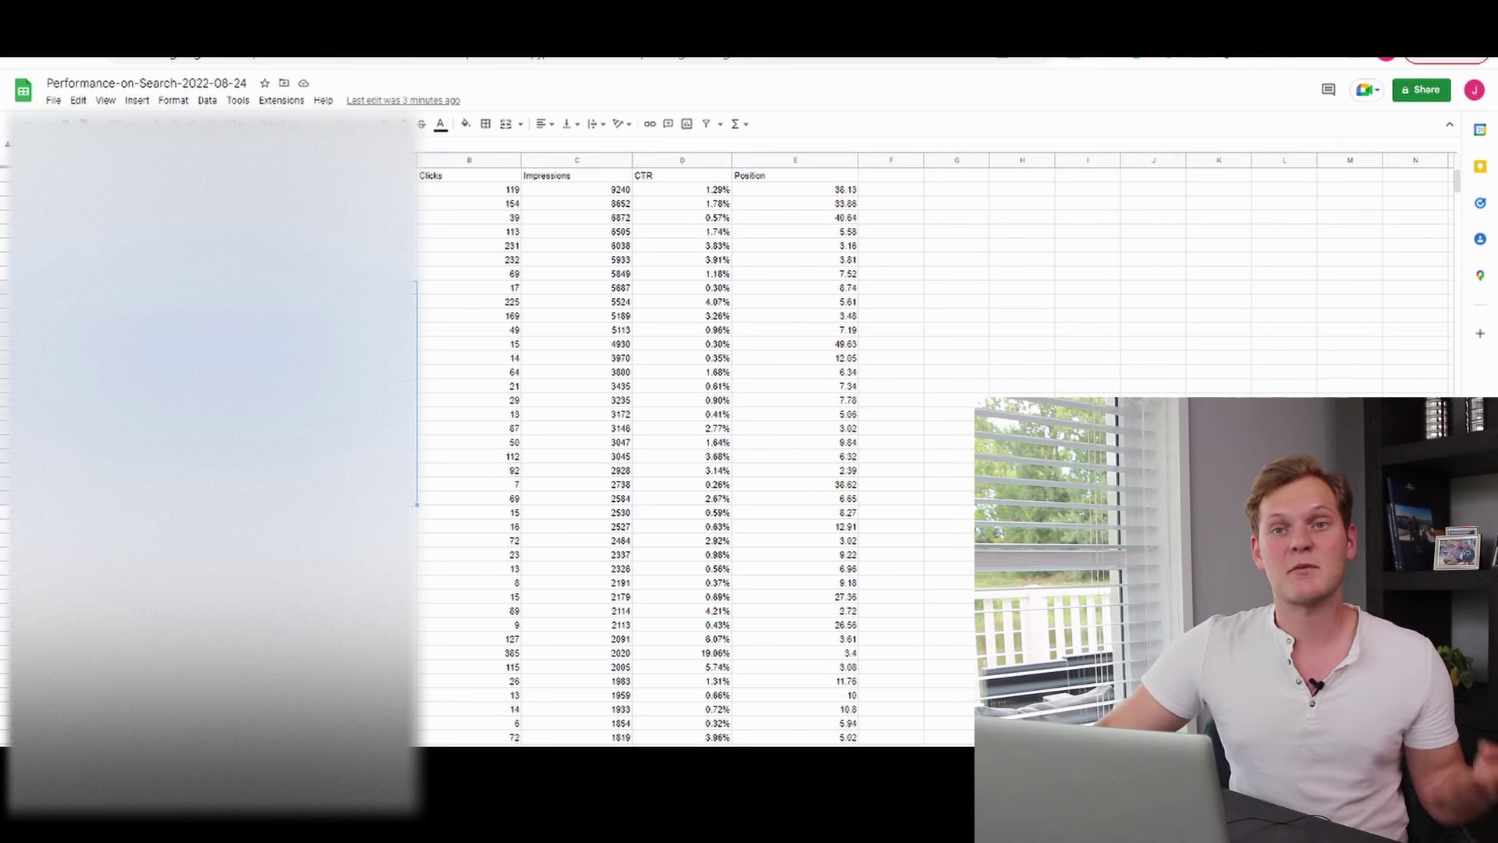
{"action": "left_click", "coordinate": [234, 316]}
{"action": "left_click_drag", "start_coordinate": [234, 331], "coordinate": [812, 335]}
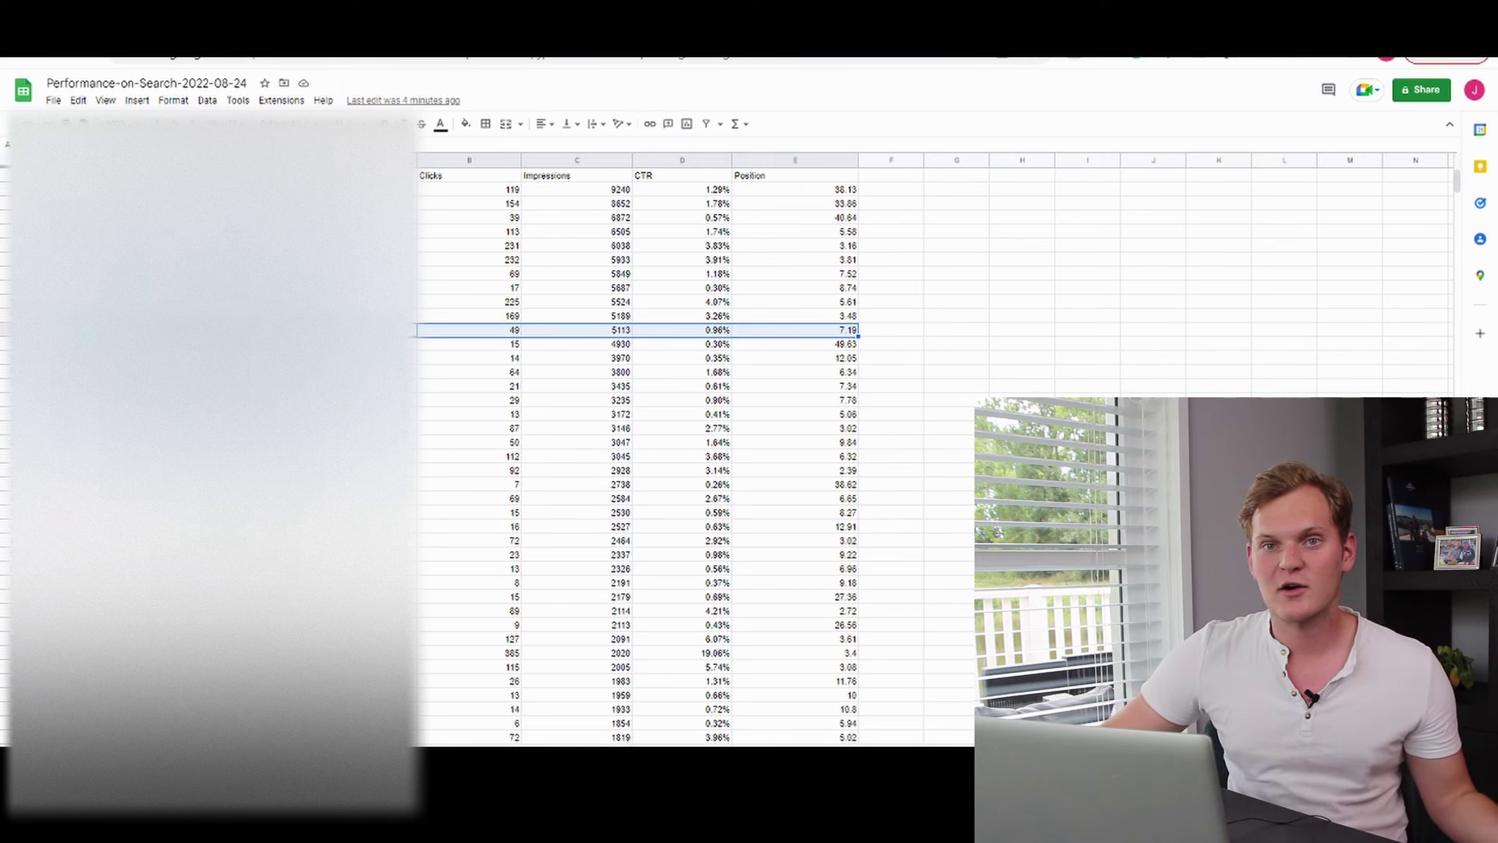
{"action": "left_click", "coordinate": [624, 336]}
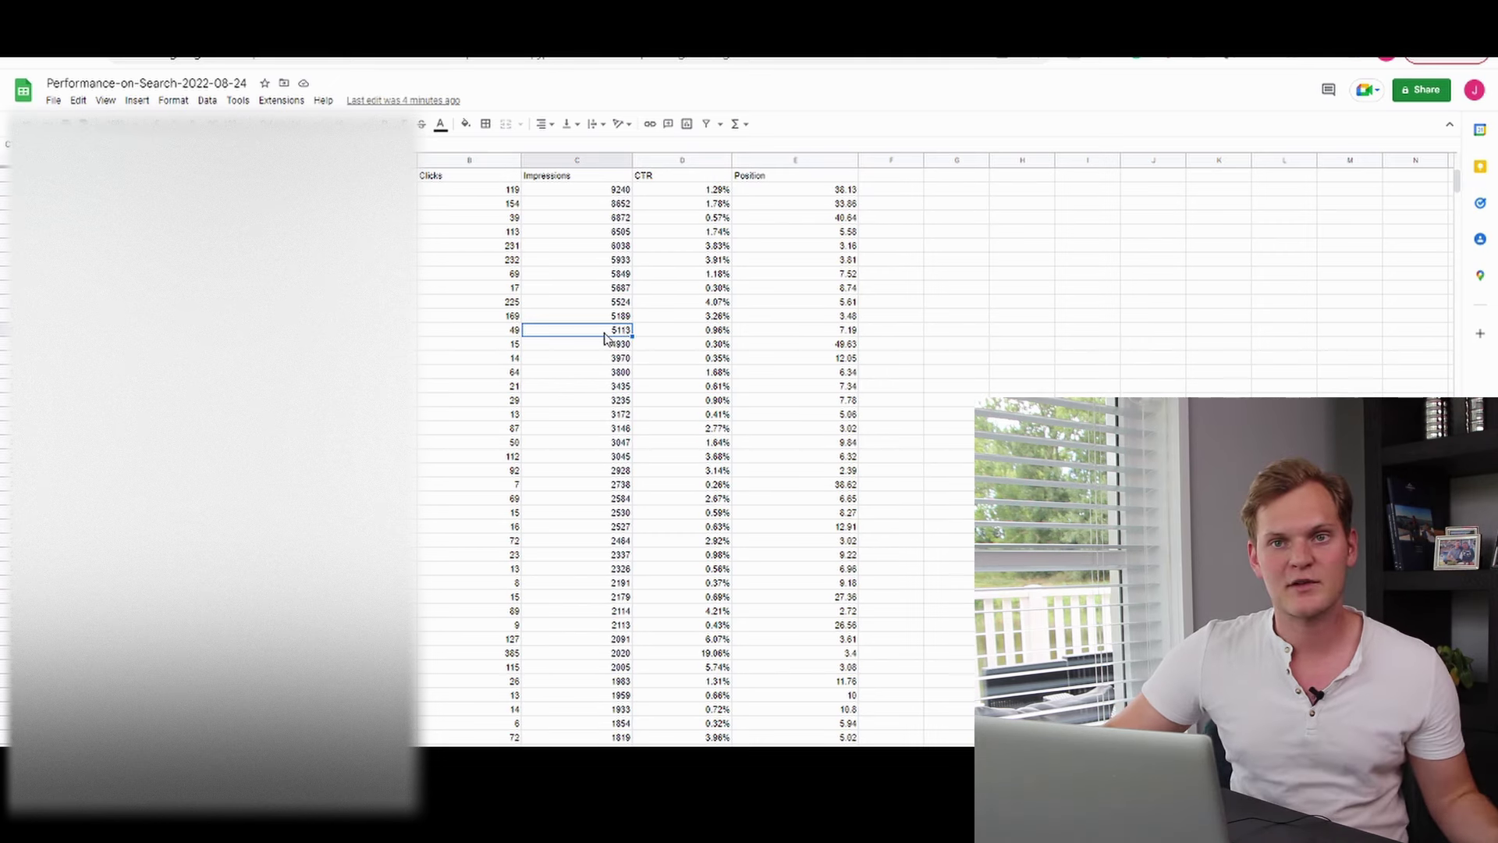
{"action": "left_click_drag", "start_coordinate": [468, 316], "coordinate": [616, 319]}
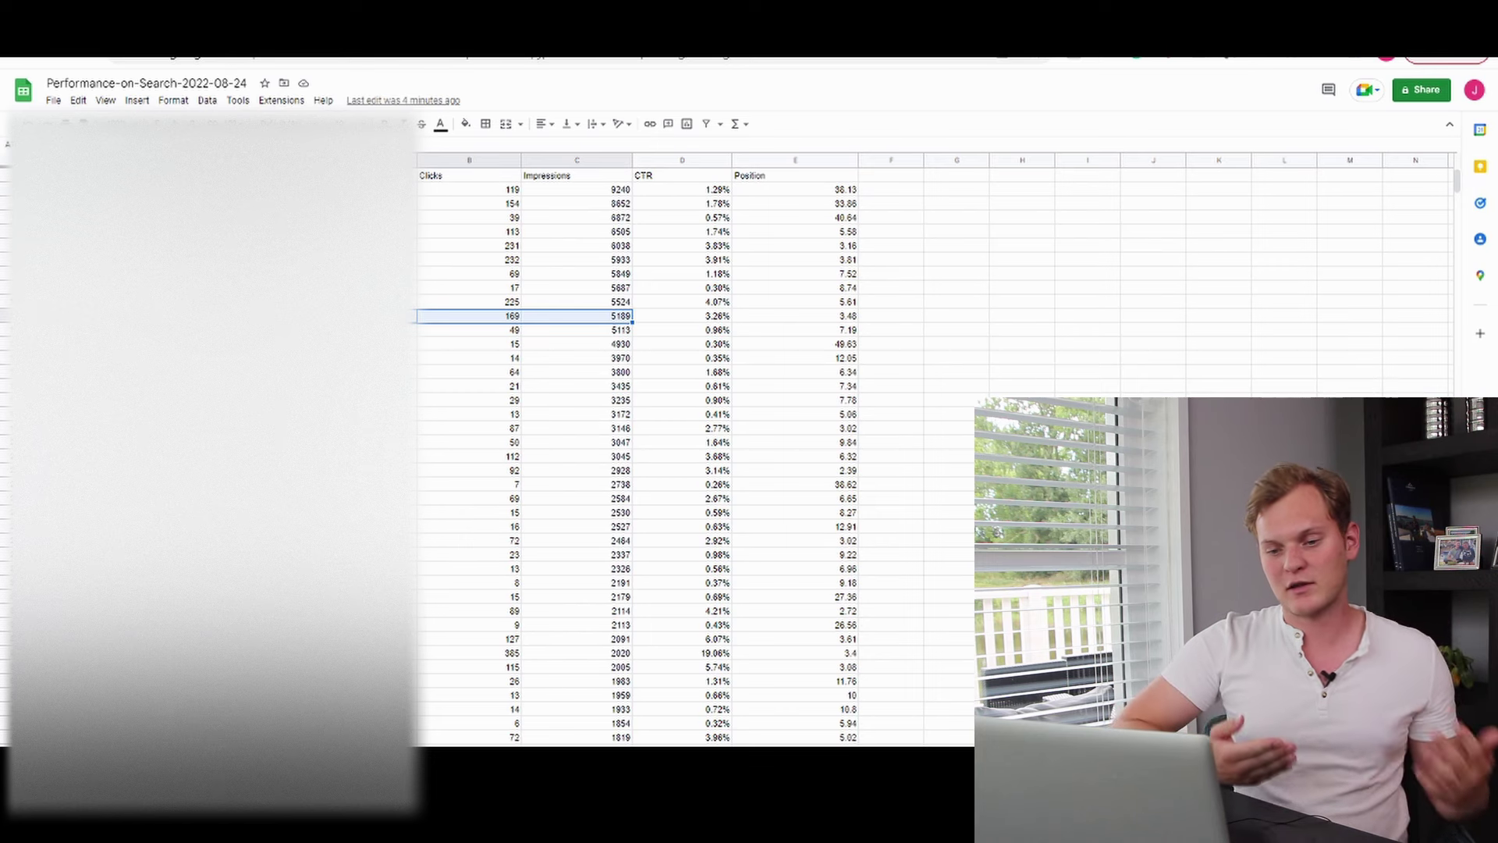
{"action": "left_click_drag", "start_coordinate": [211, 190], "coordinate": [210, 583]}
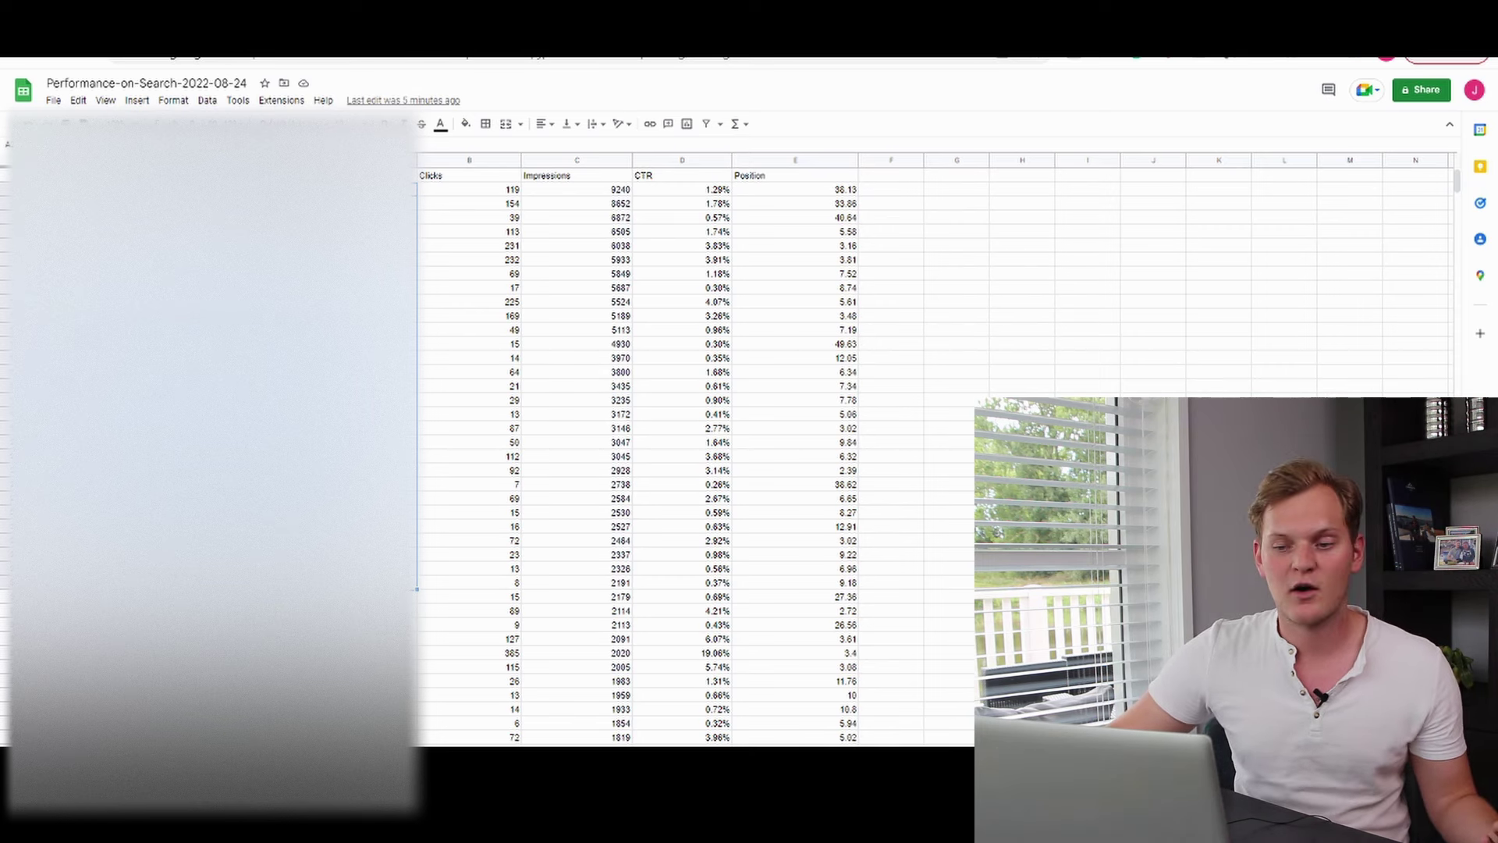
{"action": "left_click_drag", "start_coordinate": [469, 194], "coordinate": [722, 636]}
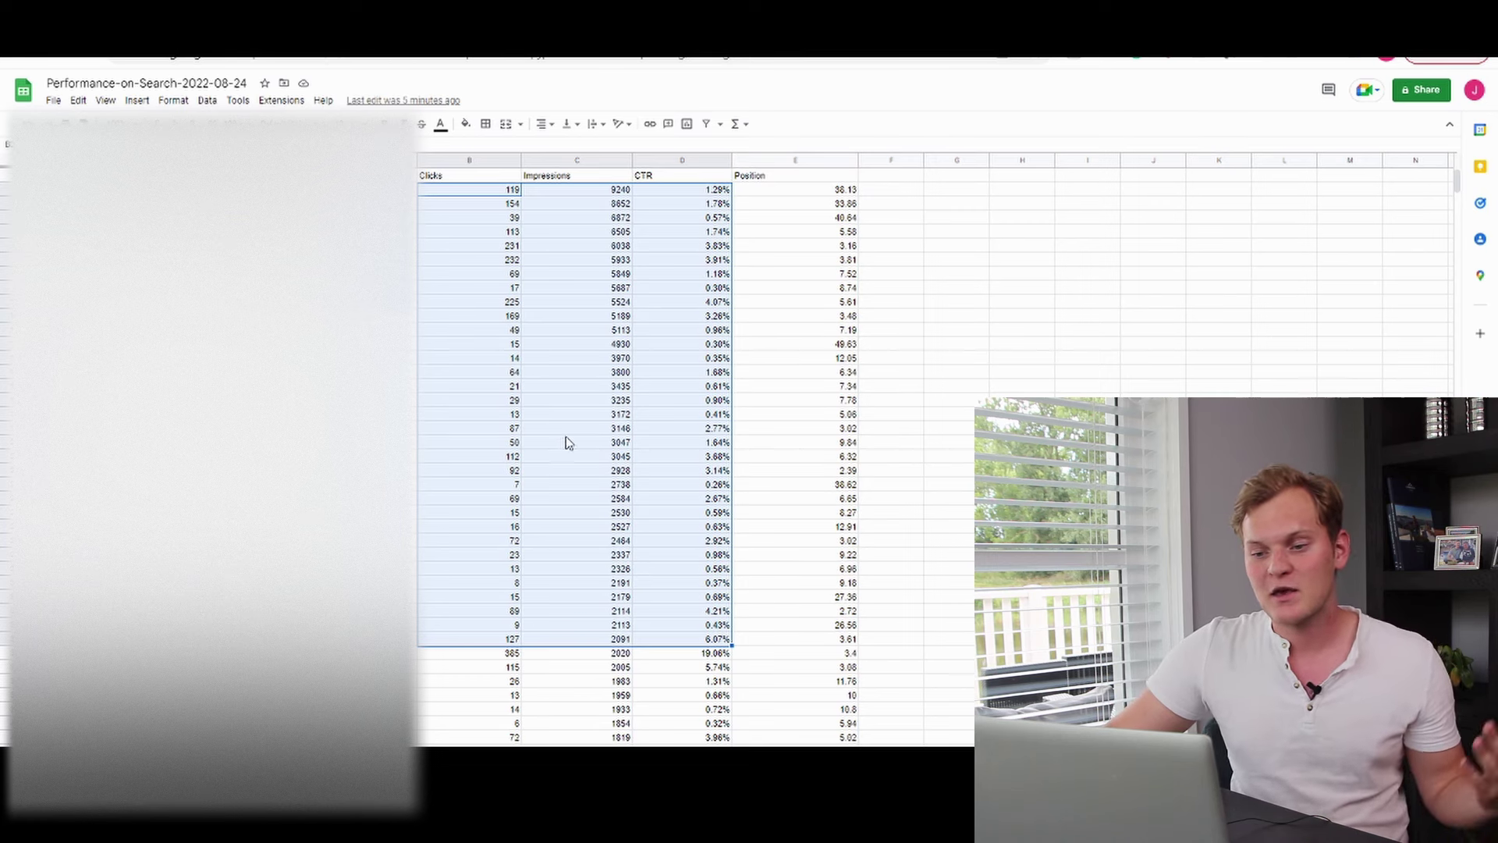
{"action": "left_click", "coordinate": [619, 334]}
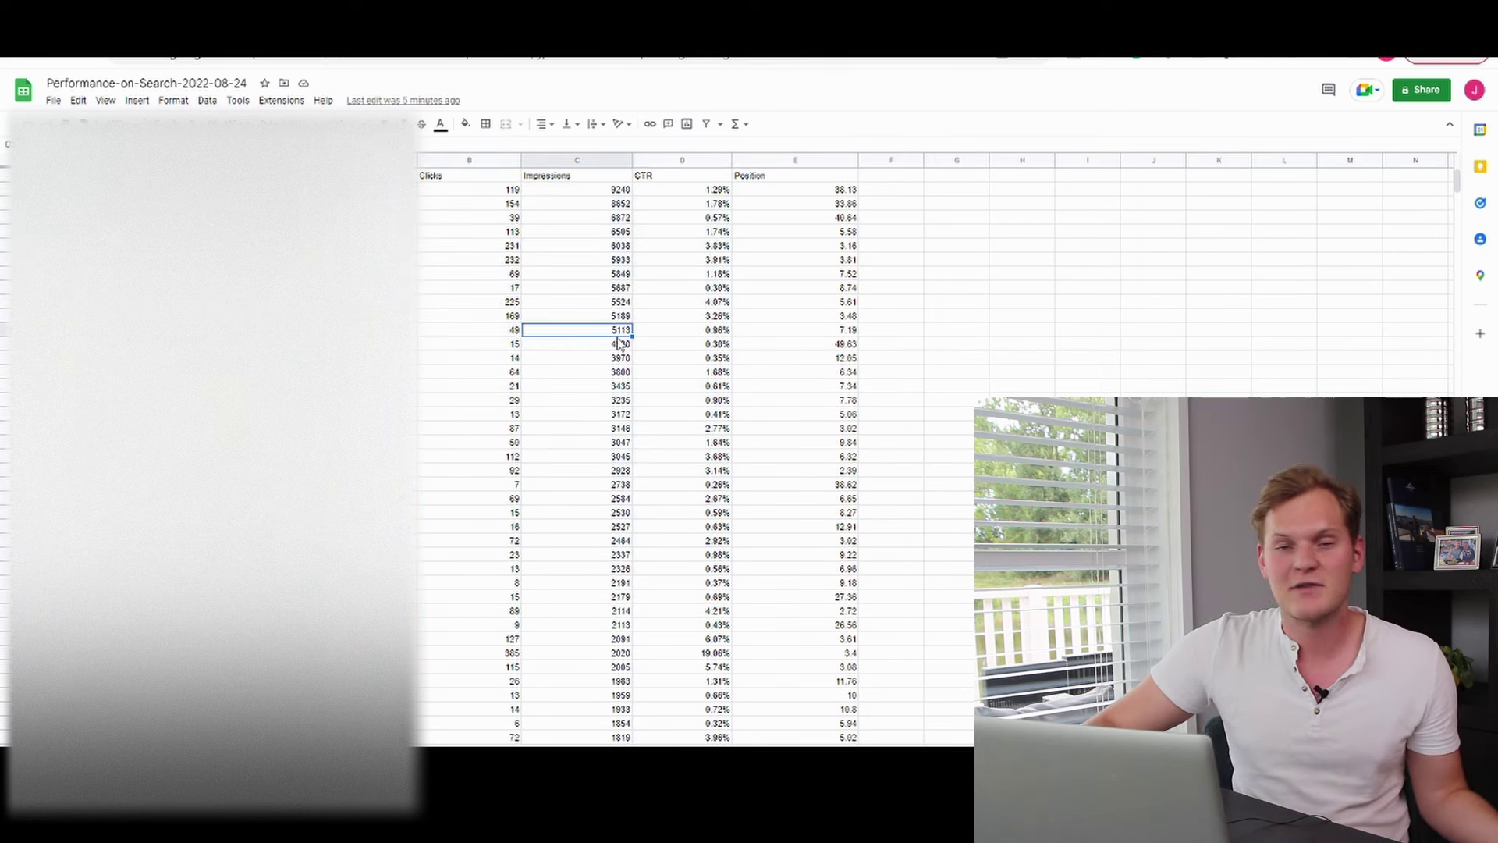
{"action": "left_click", "coordinate": [479, 336]}
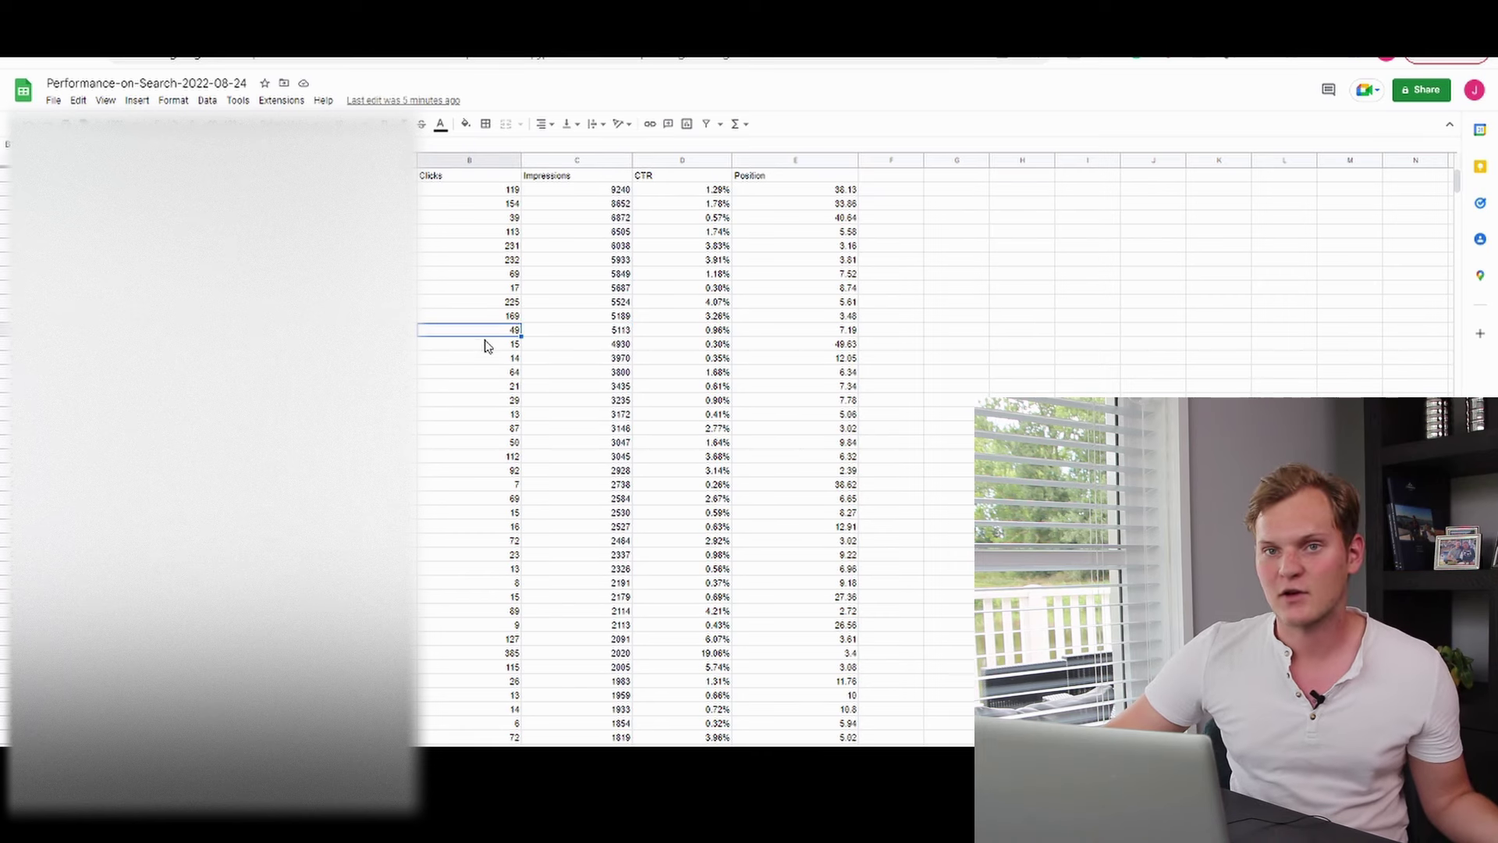